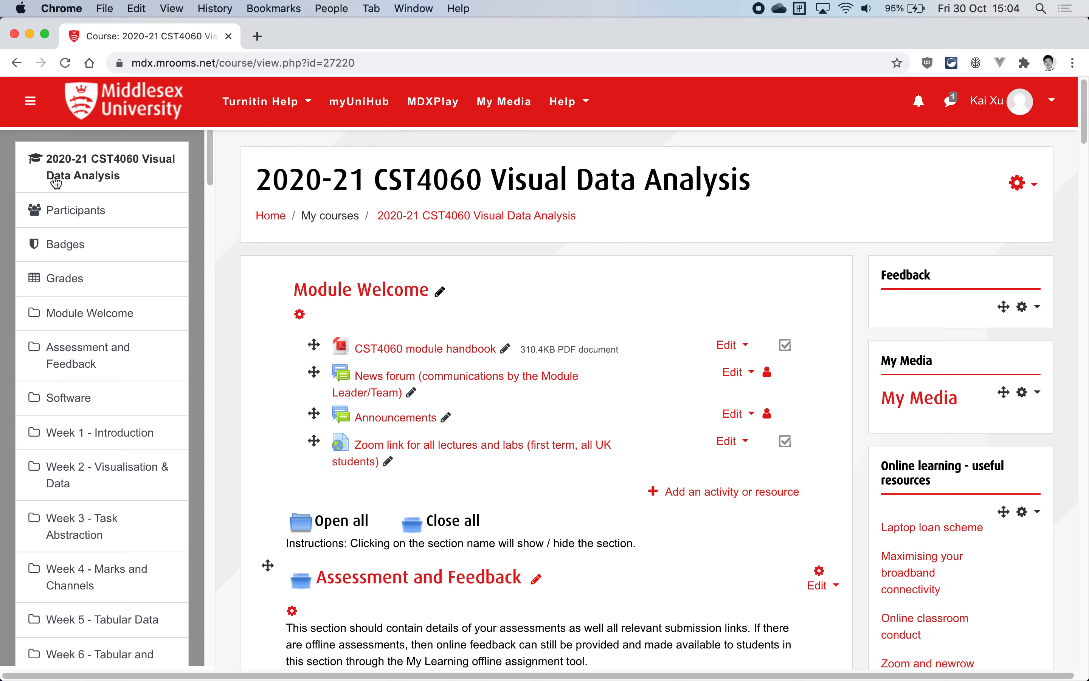
Open the course's group management from the participants list and look through the existing groups
left_click(68, 225)
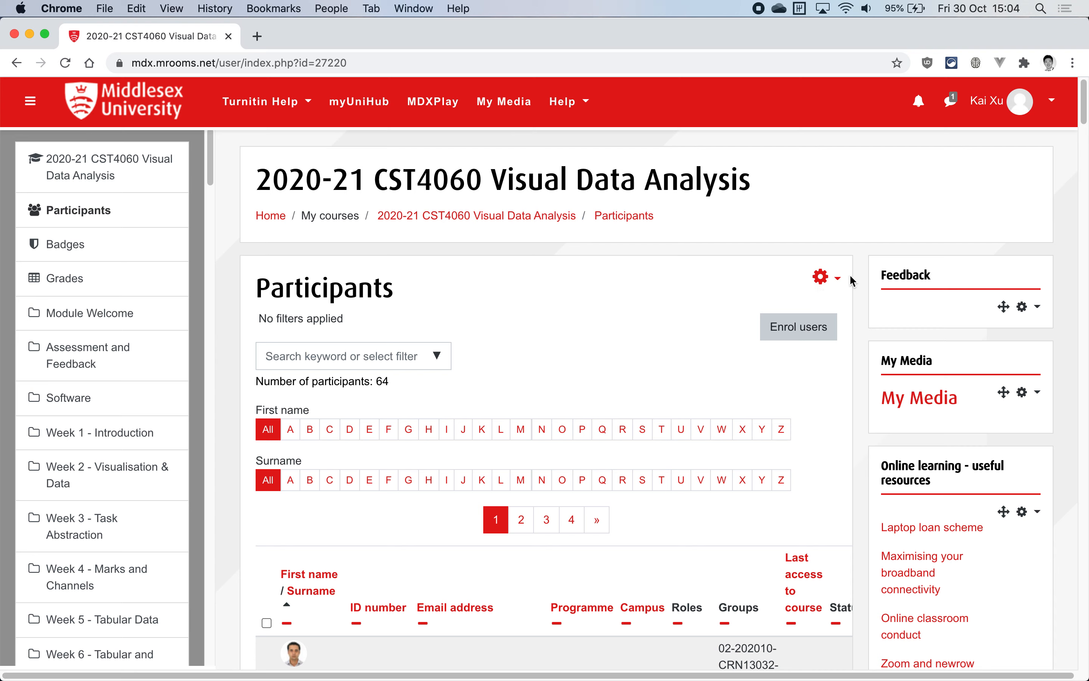
left_click(822, 280)
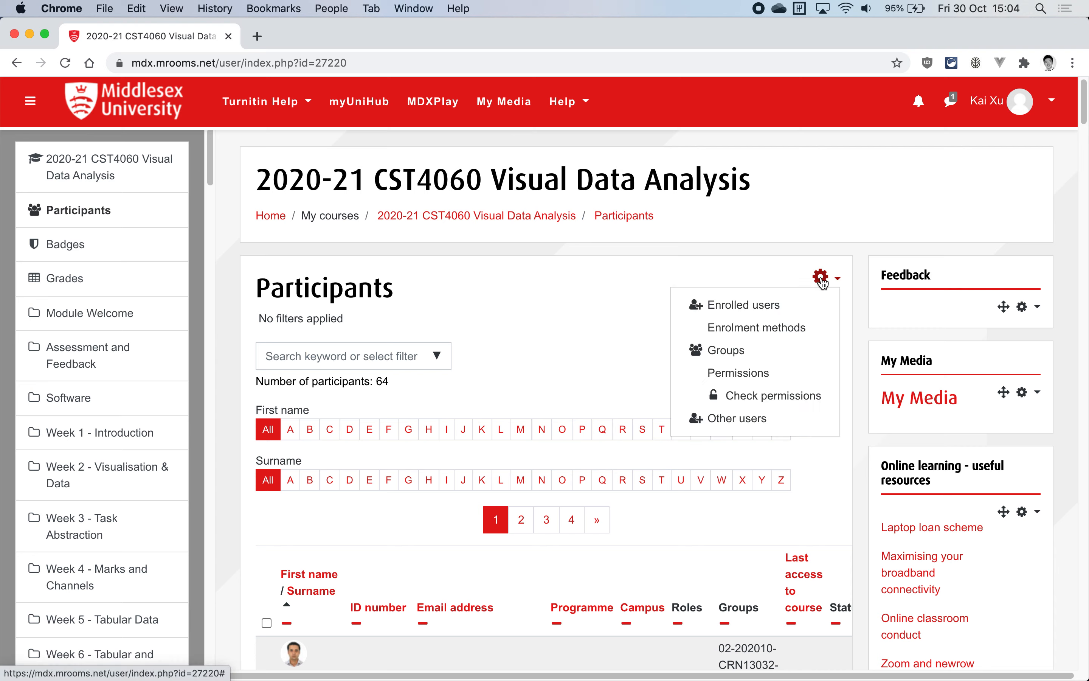
left_click(732, 350)
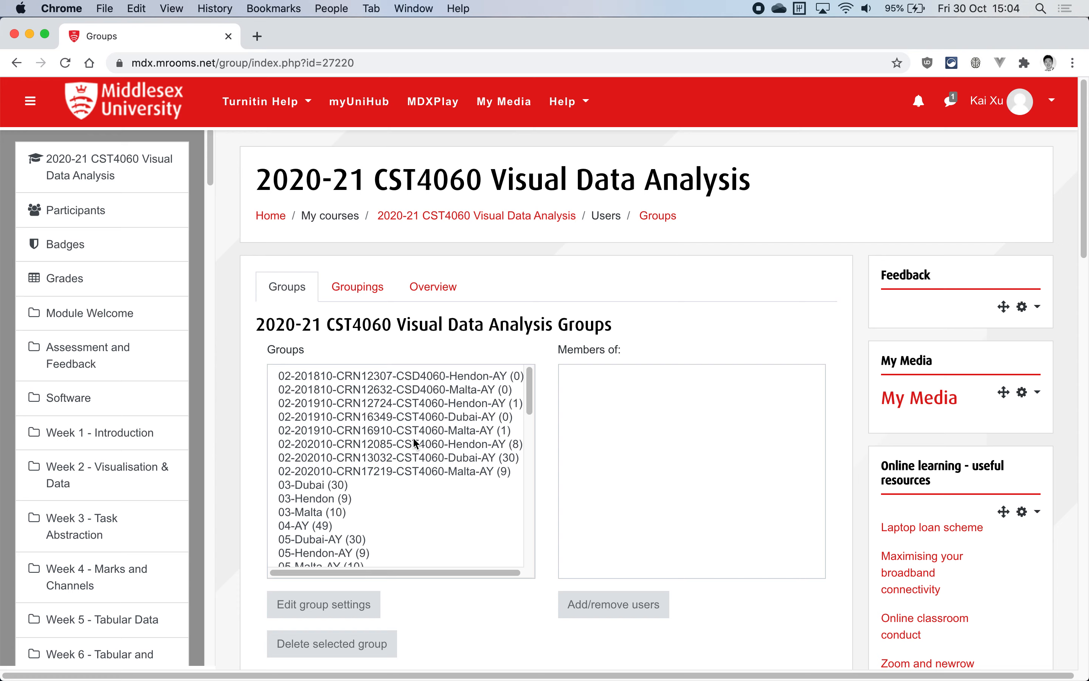
scroll(413, 436, "down", 10)
scroll(415, 444, "down", 10)
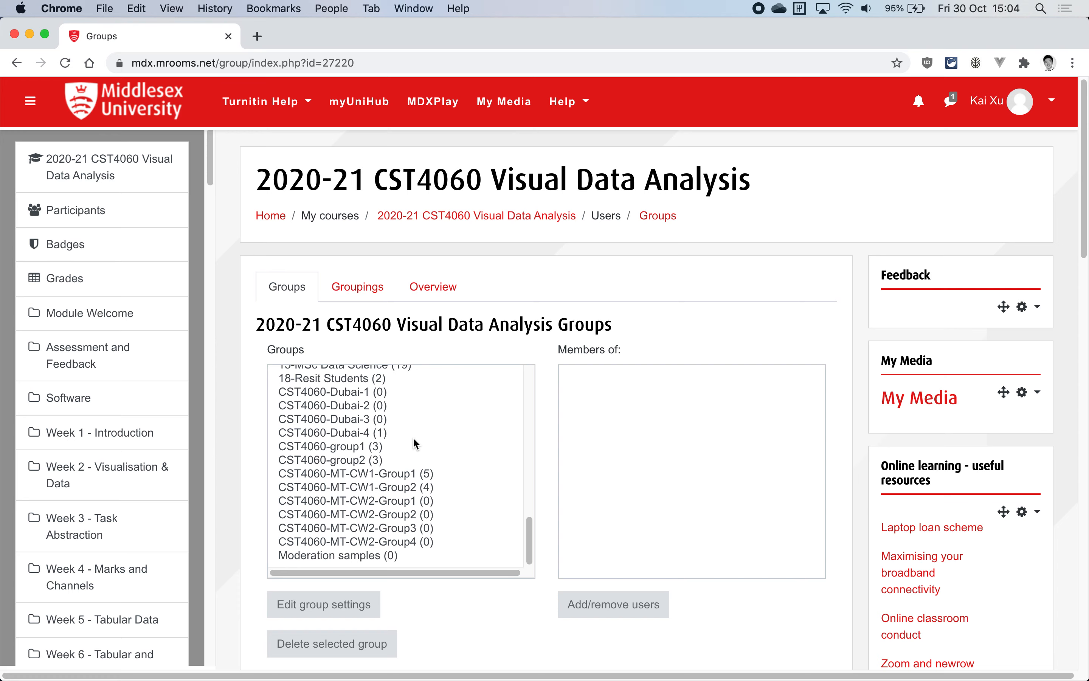
scroll(413, 444, "down", 5)
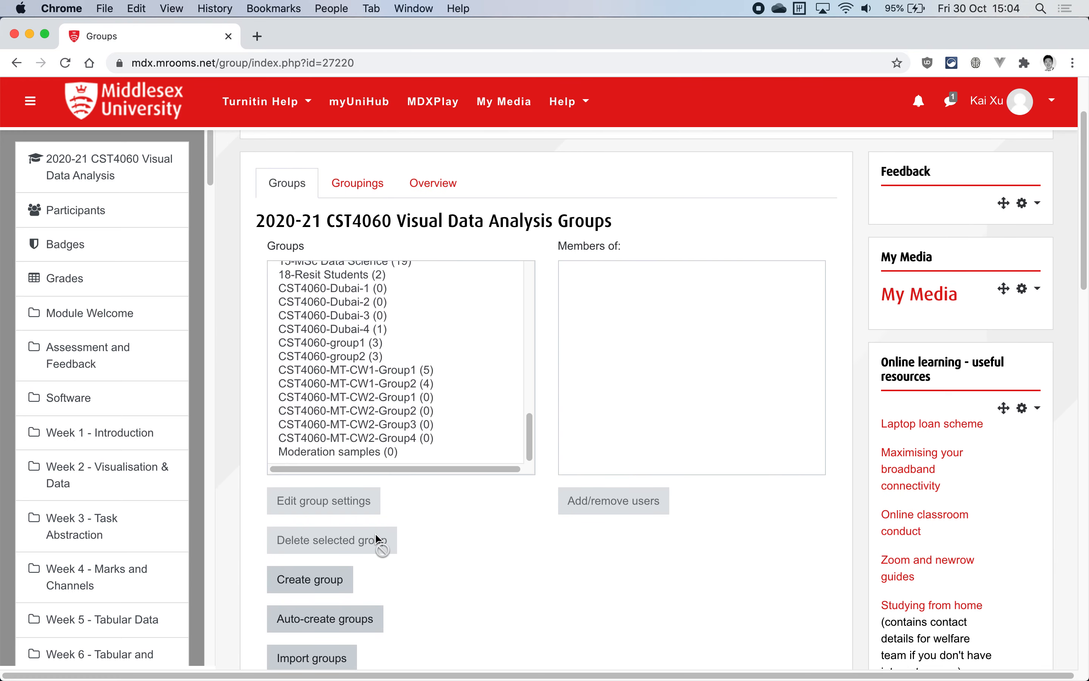
Create a new course group named CST4060-Dubai-5 and save it
scroll(369, 504, "down", 3)
left_click(320, 513)
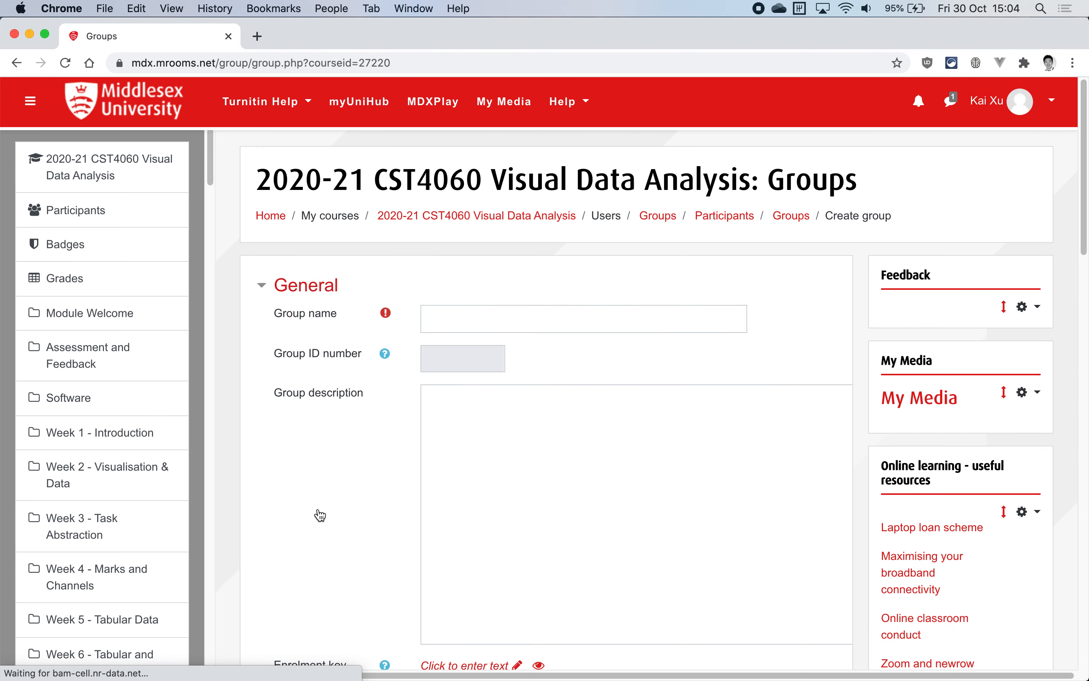
left_click(476, 327)
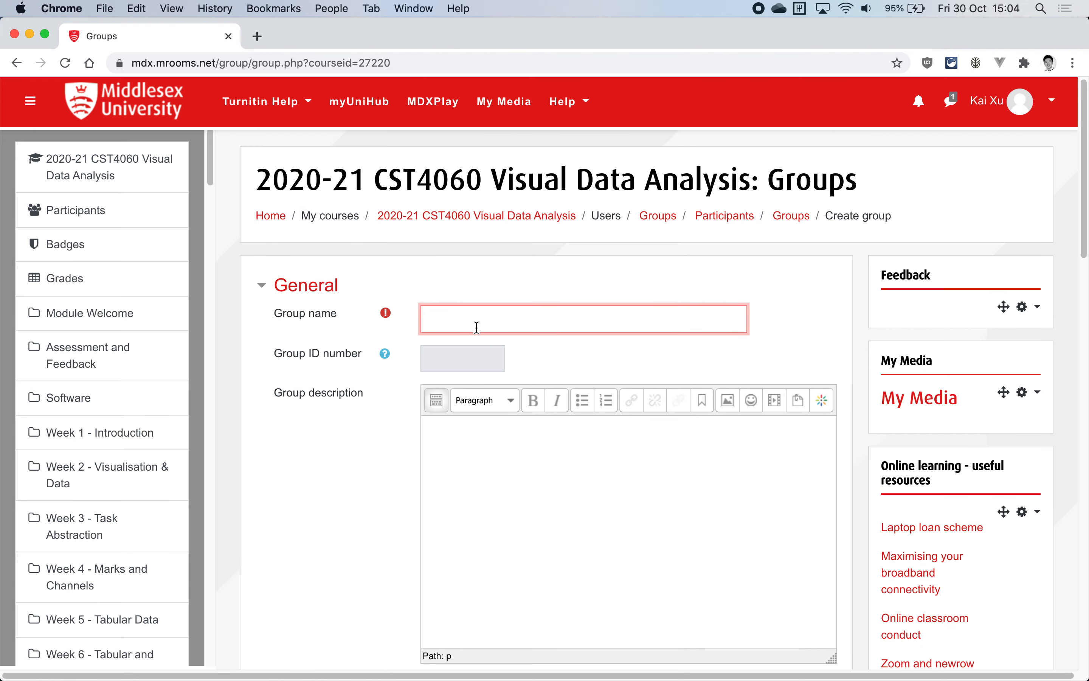
type("CST4060-Dubai-5")
scroll(546, 405, "down", 10)
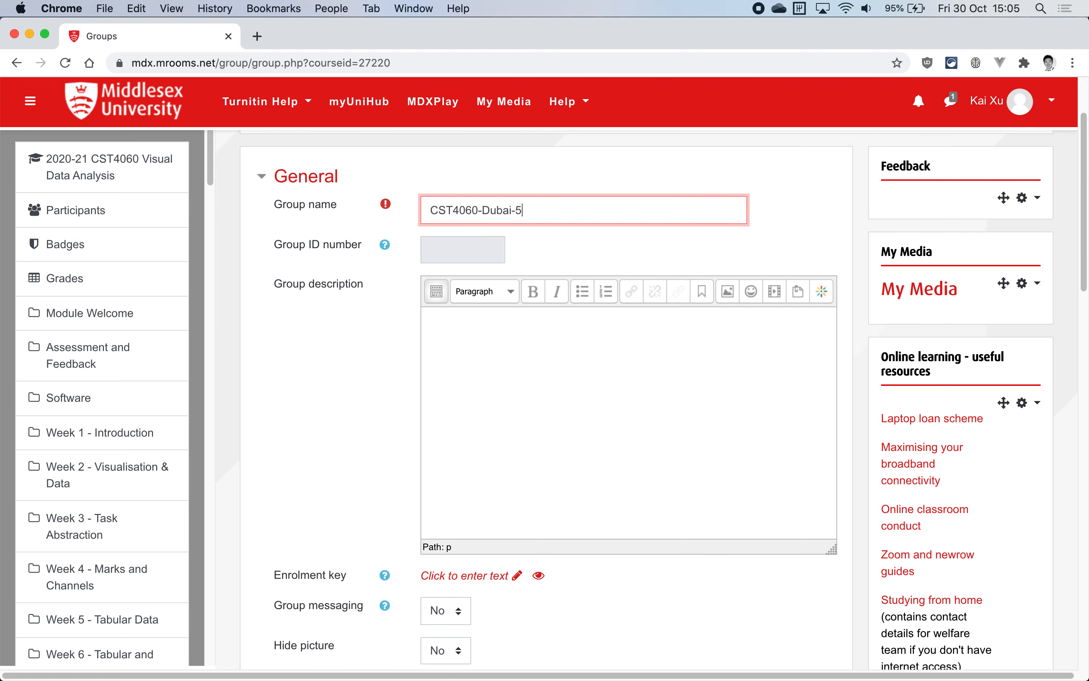
scroll(398, 430, "down", 2)
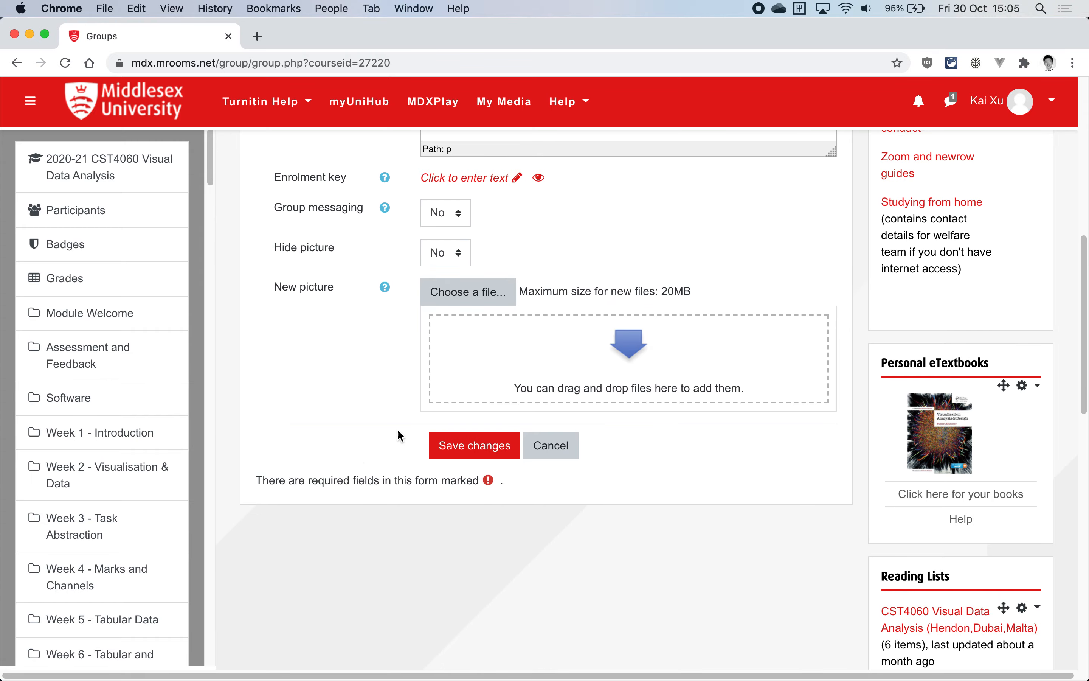
left_click(474, 454)
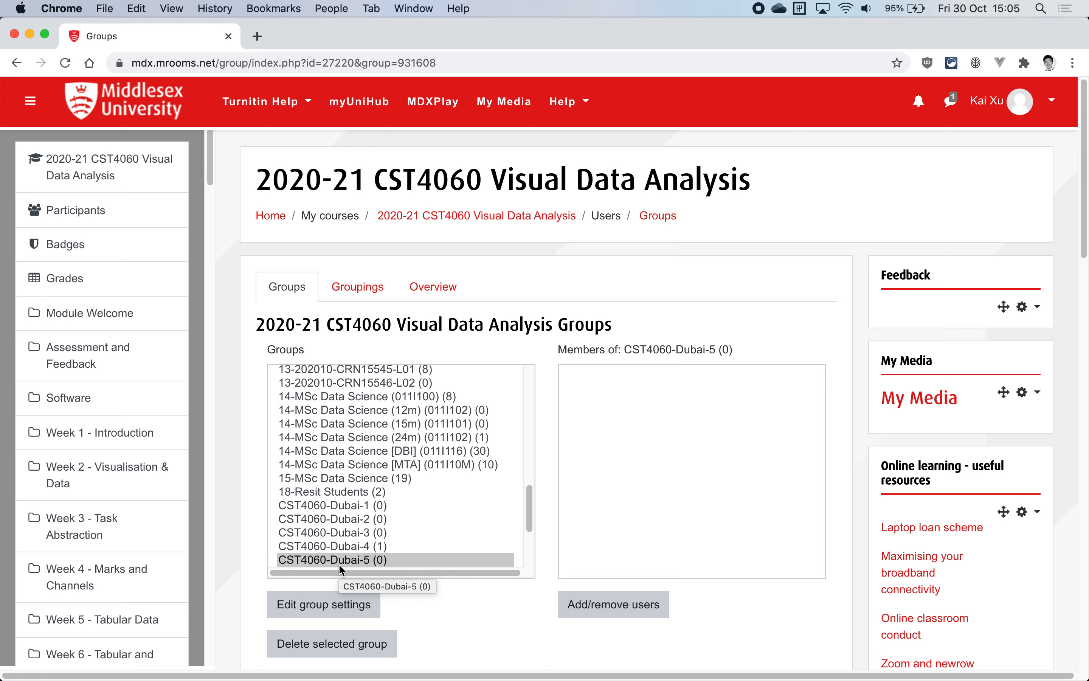
Open the user assignment for CST4060-Dubai-5 and check one potential member's current group memberships
left_click(626, 613)
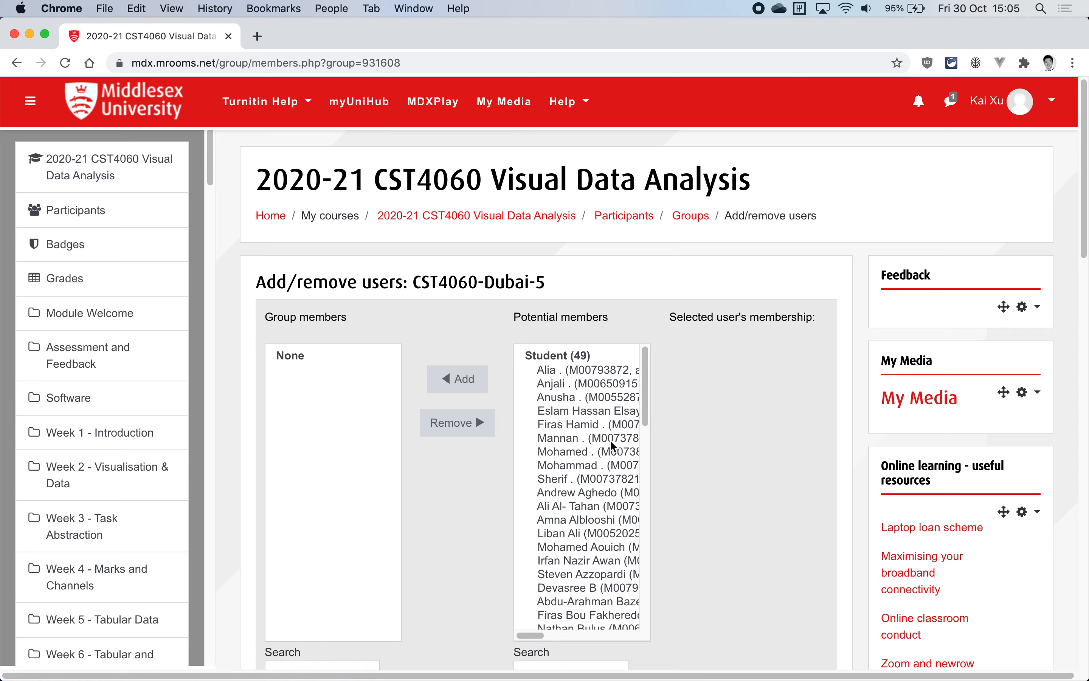
left_click(611, 443)
scroll(772, 429, "down", 3)
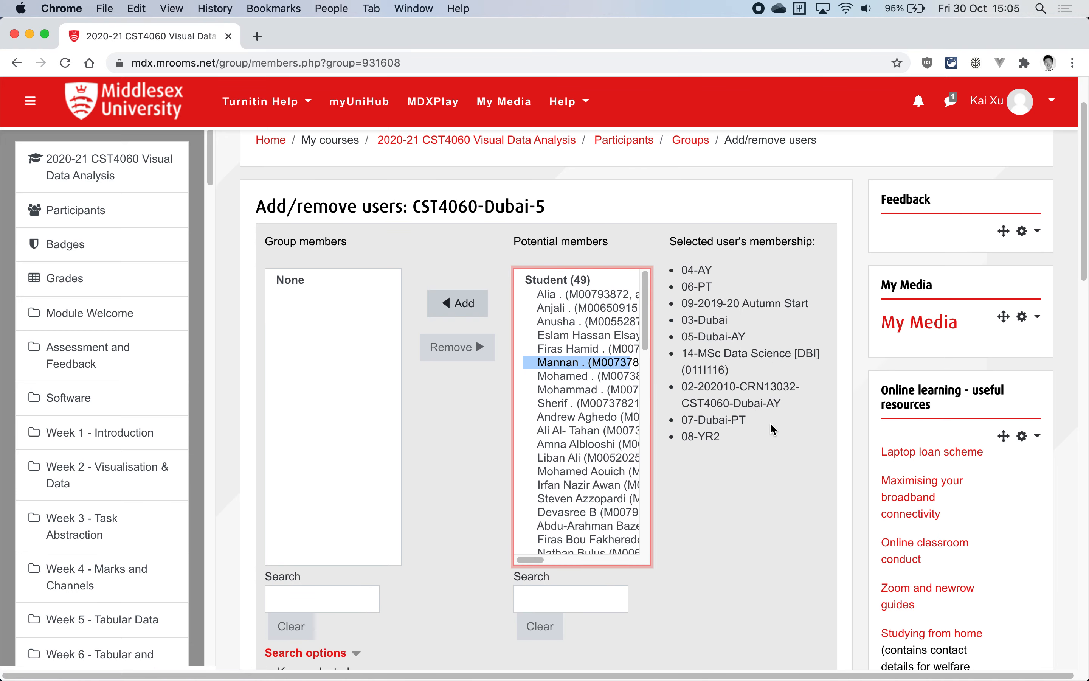
Search the potential members for "as" and add the matching student to CST4060-Dubai-5
scroll(772, 430, "down", 5)
left_click(566, 433)
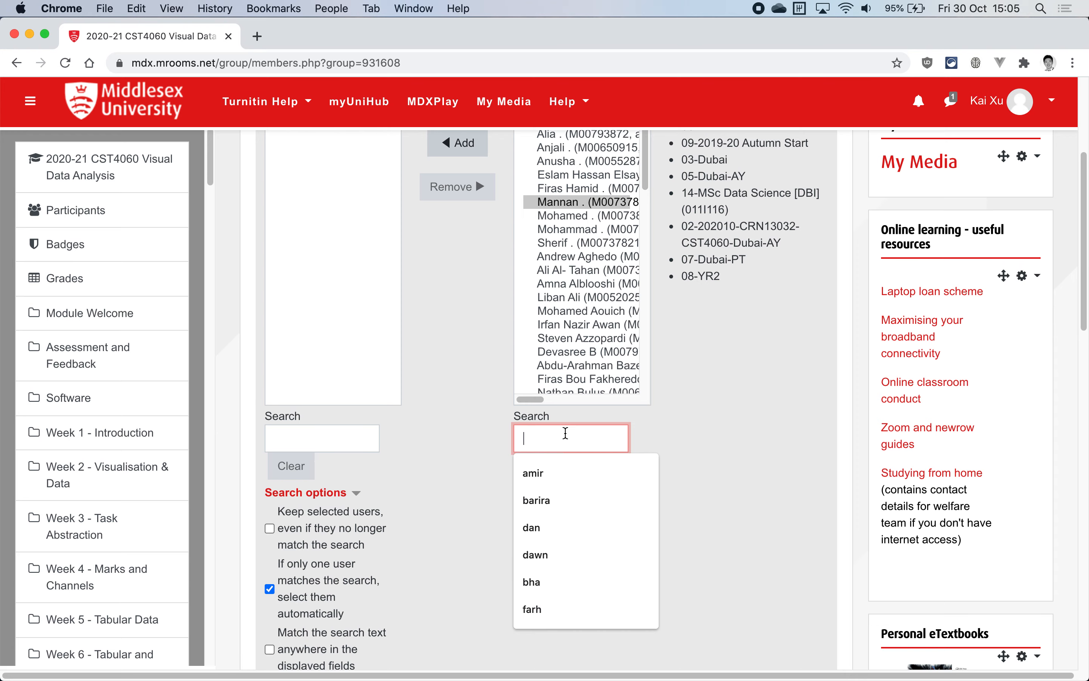
scroll(566, 433, "up", 2)
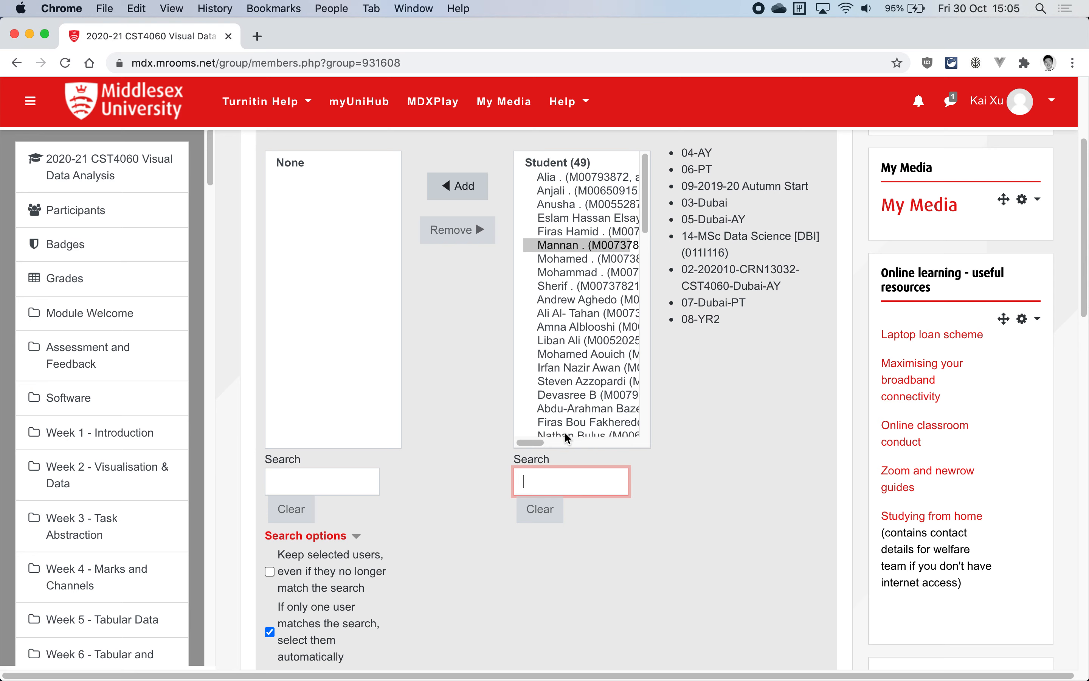
type("a")
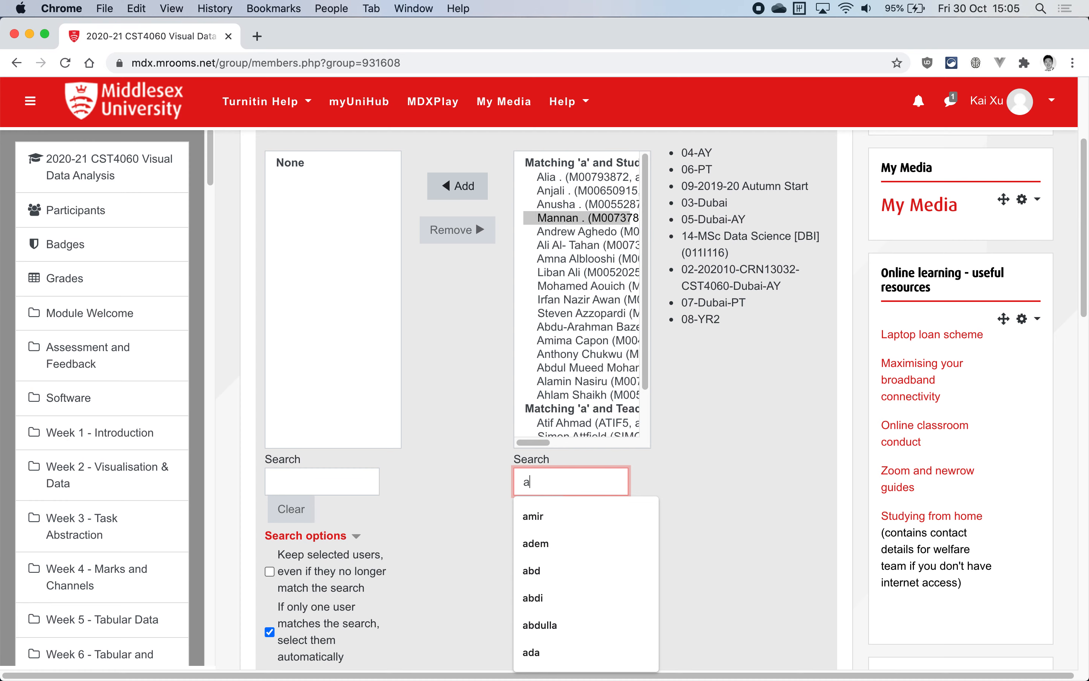
type("s")
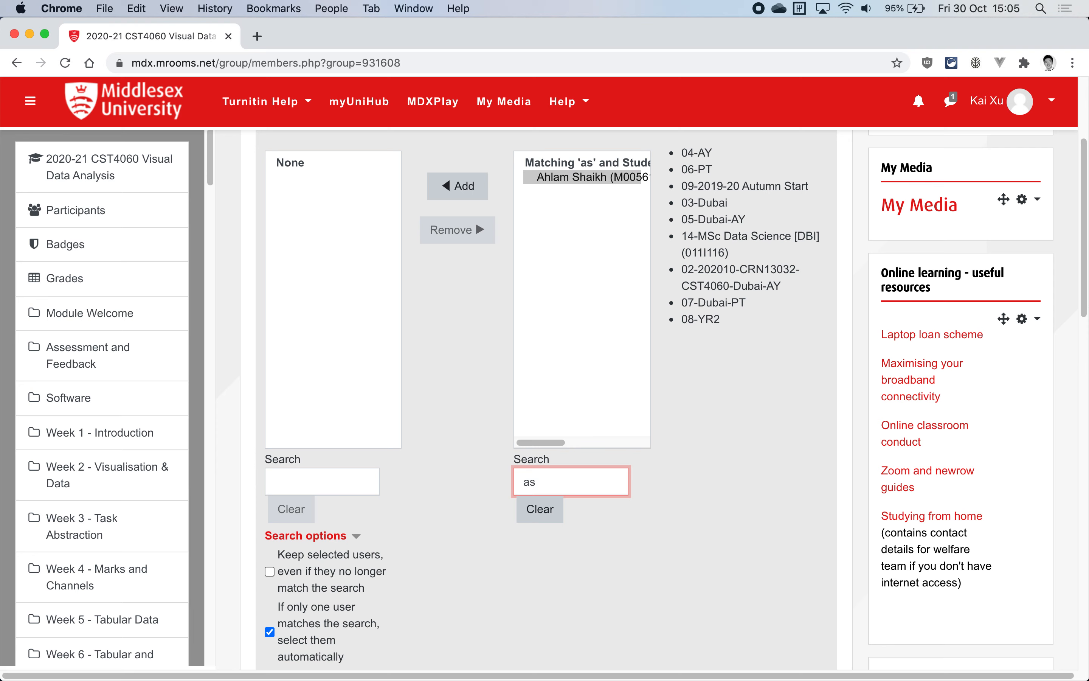
left_click(465, 196)
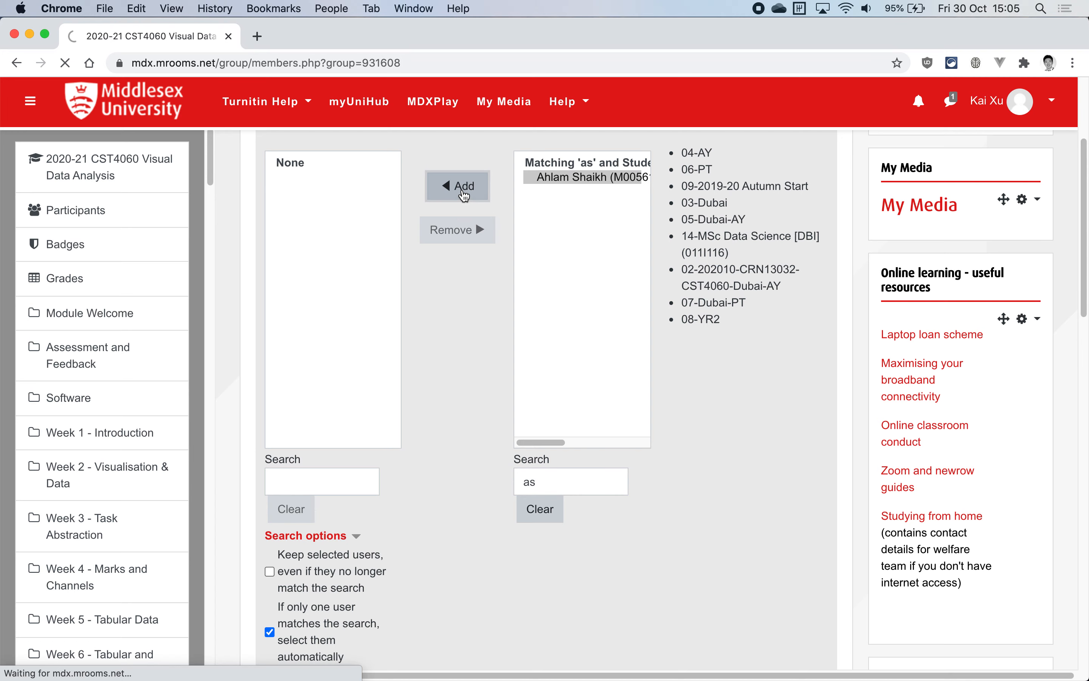
Clear the potential members search and add a second student from the full list to CST4060-Dubai-5
scroll(605, 487, "down", 5)
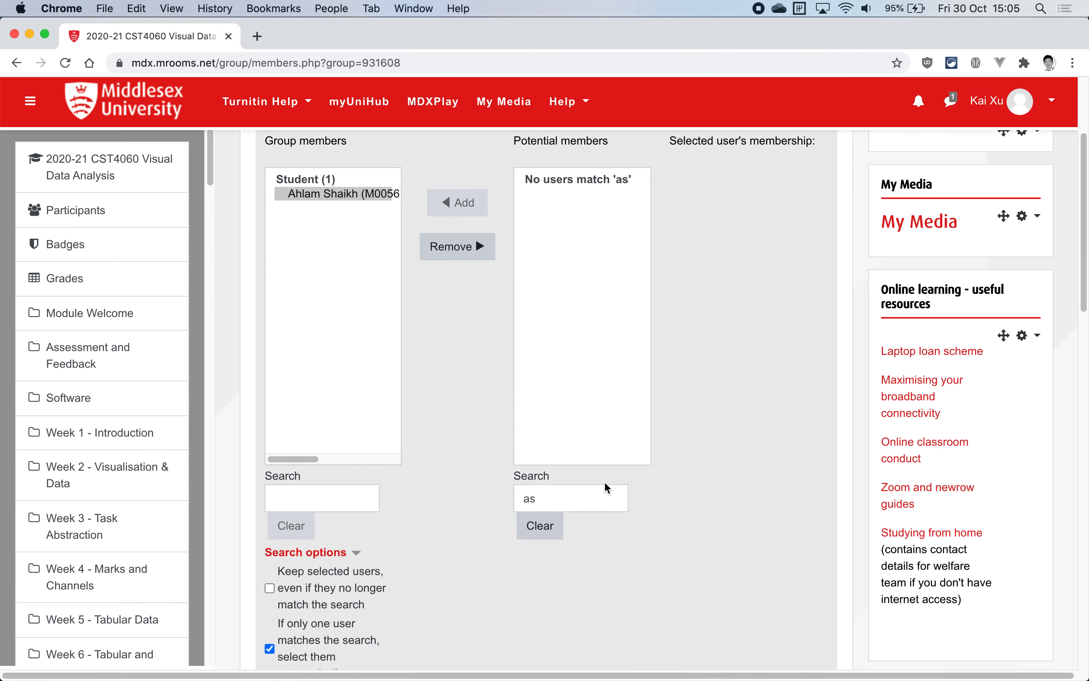
scroll(608, 488, "down", 3)
left_click(572, 411)
key("BackSpace")
key("BackSpace")
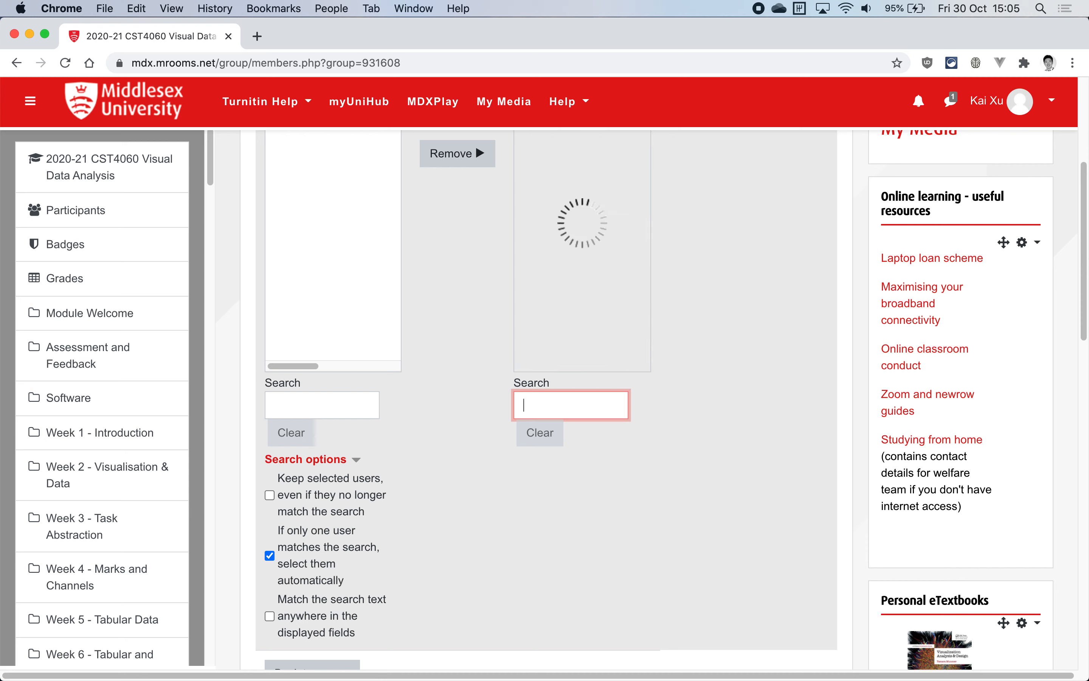
scroll(574, 300, "up", 5)
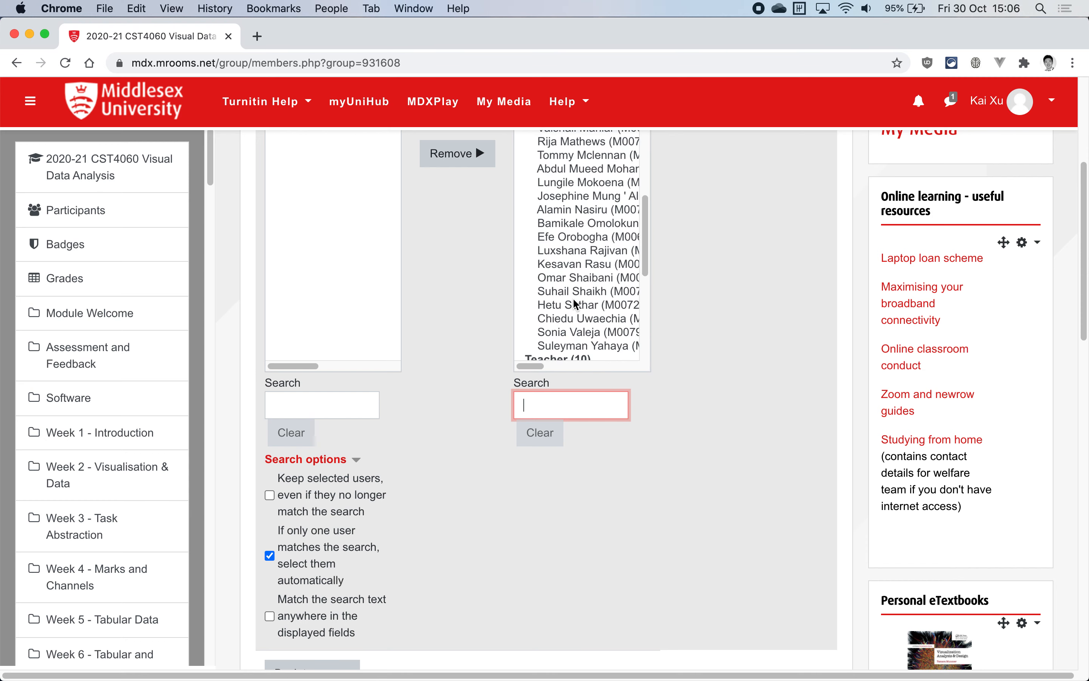
scroll(734, 311, "up", 4)
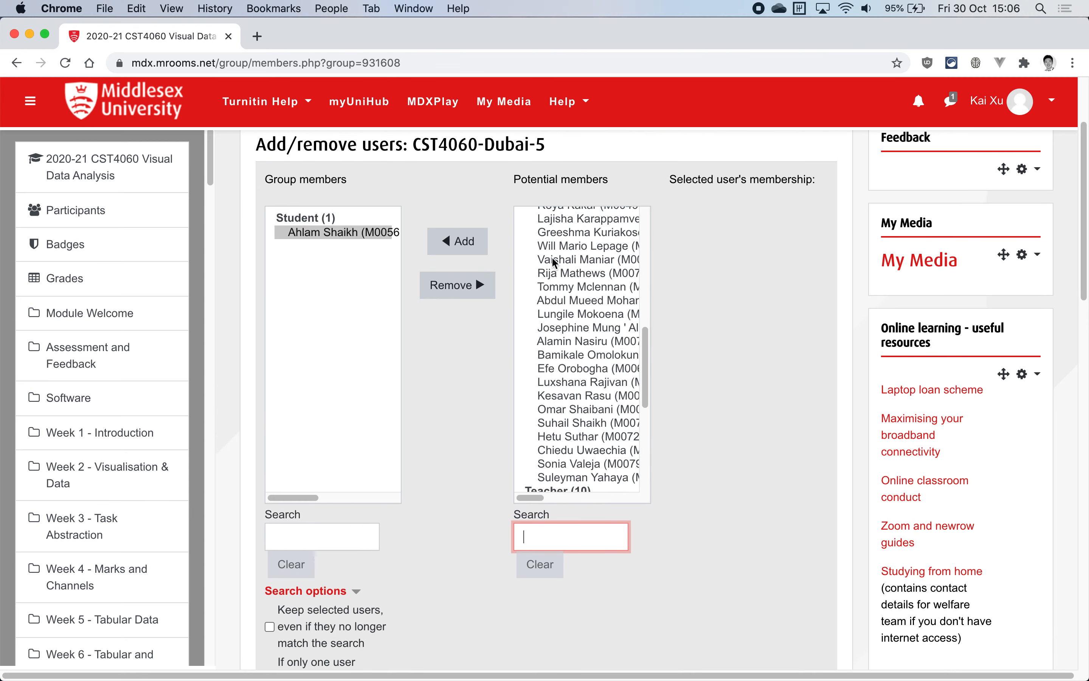
left_click(555, 260)
left_click(456, 246)
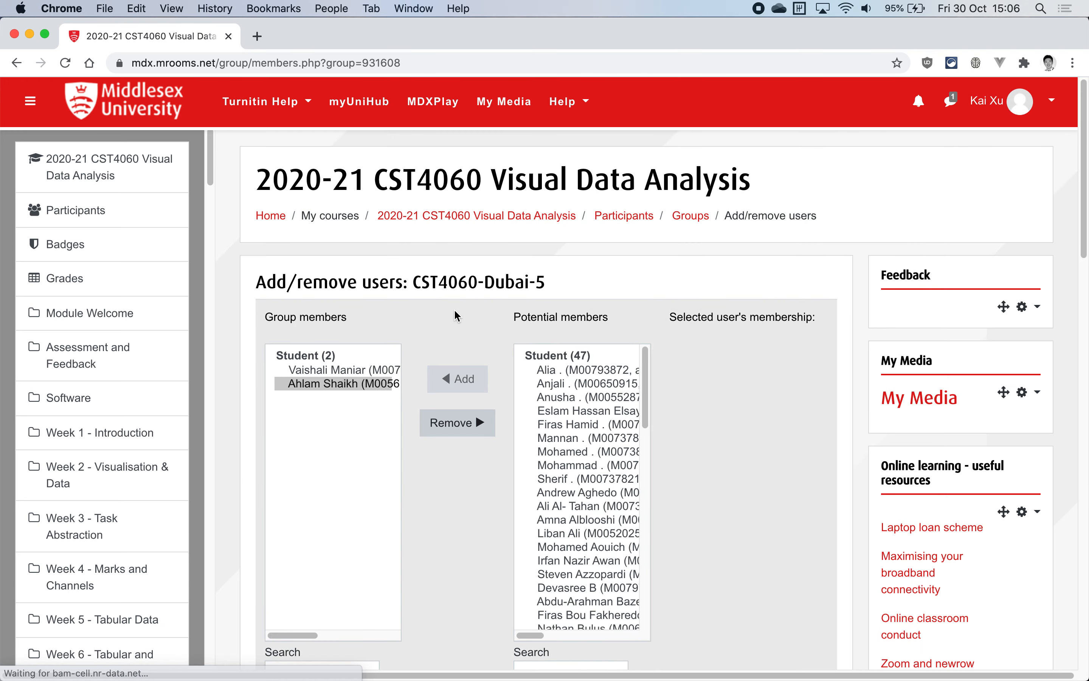
Add the first listed potential student to CST4060-Dubai-5 and remove that student from the group again
scroll(419, 324, "down", 2)
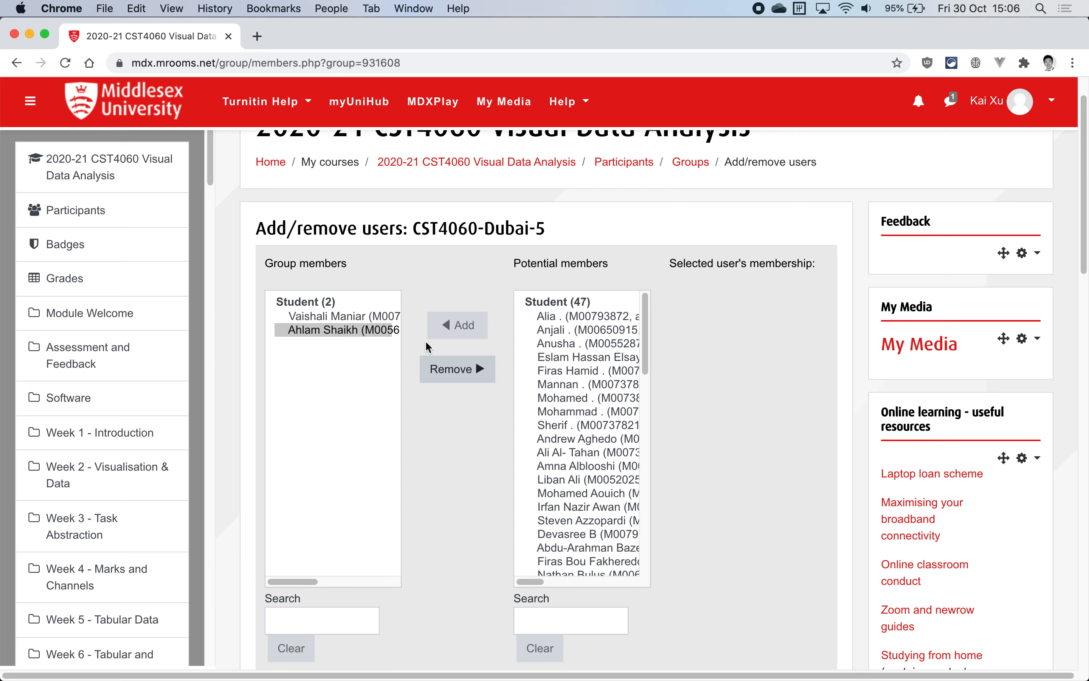
left_click(556, 317)
left_click(458, 331)
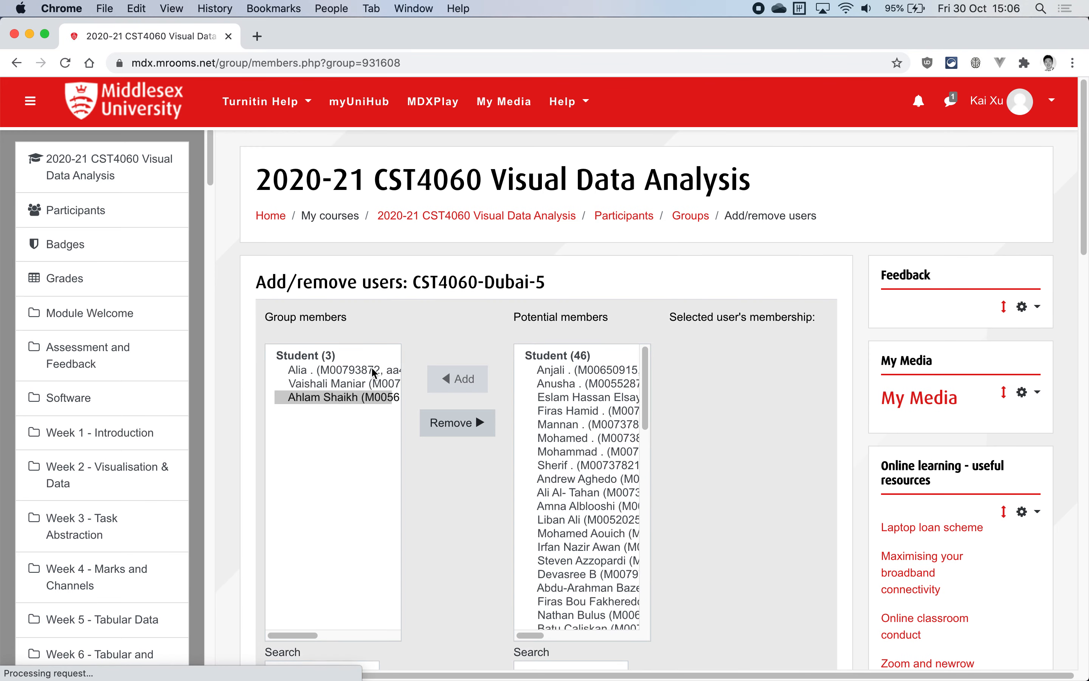
left_click(345, 373)
left_click(459, 430)
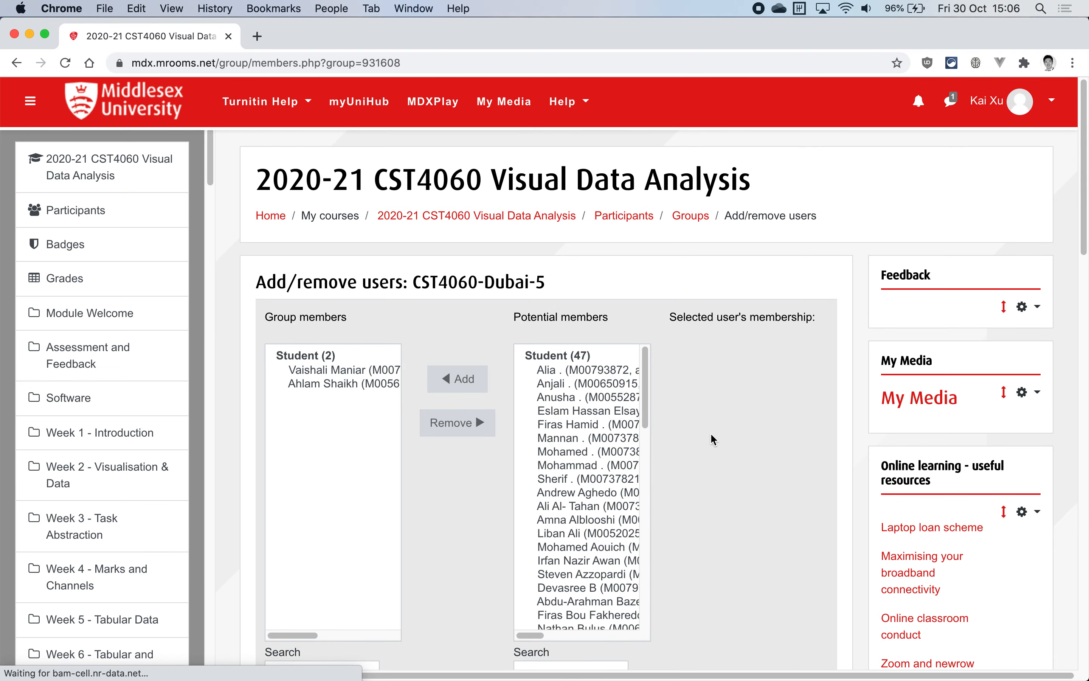
Return to the course's groups list and check the entry for CST4060-Dubai-5
scroll(714, 440, "down", 5)
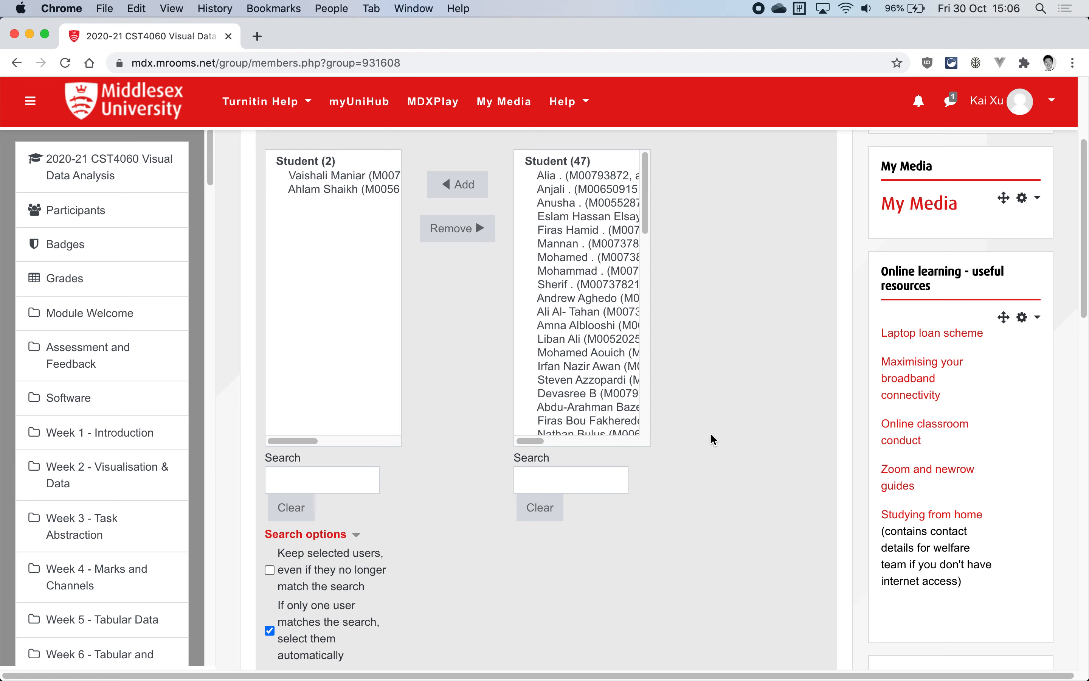
scroll(712, 434, "down", 6)
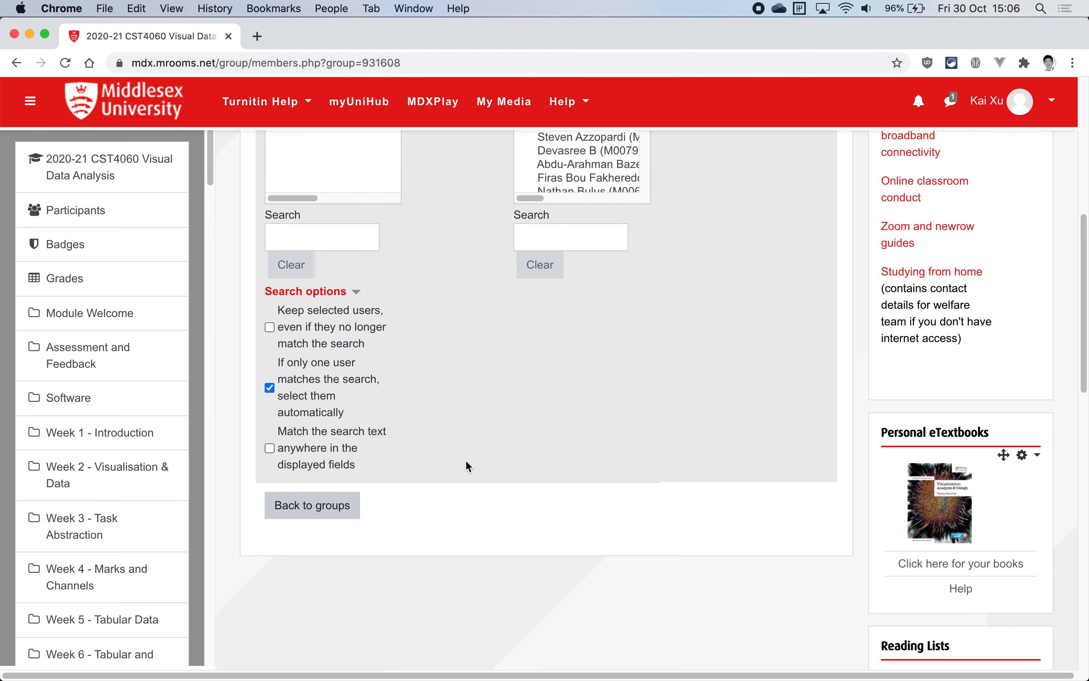
left_click(303, 511)
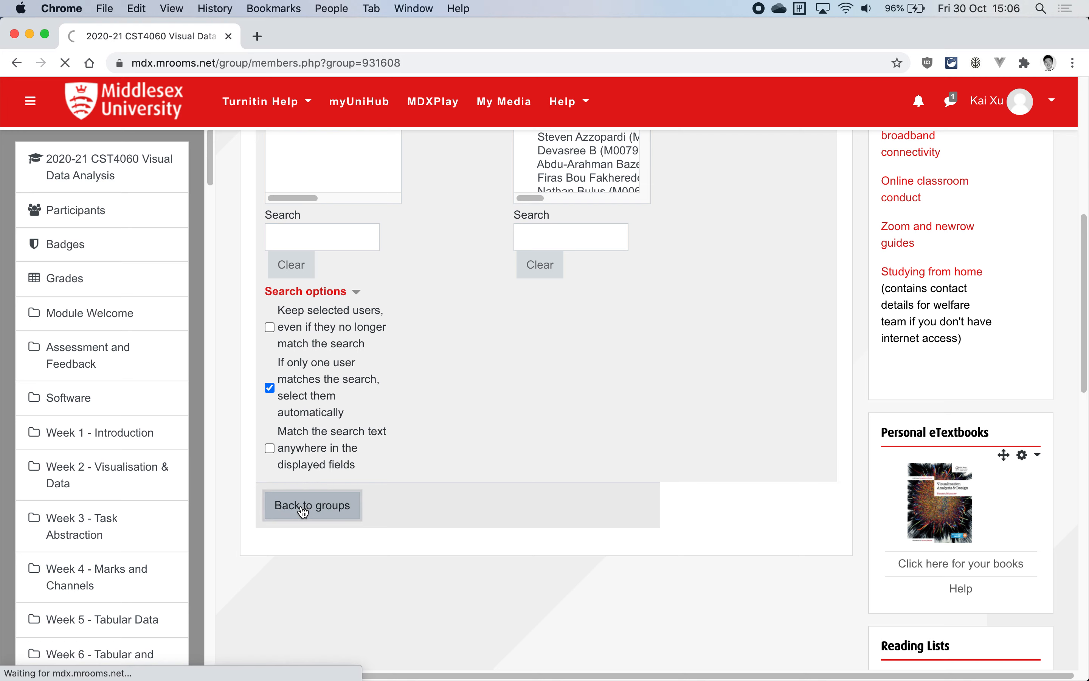
scroll(424, 415, "down", 5)
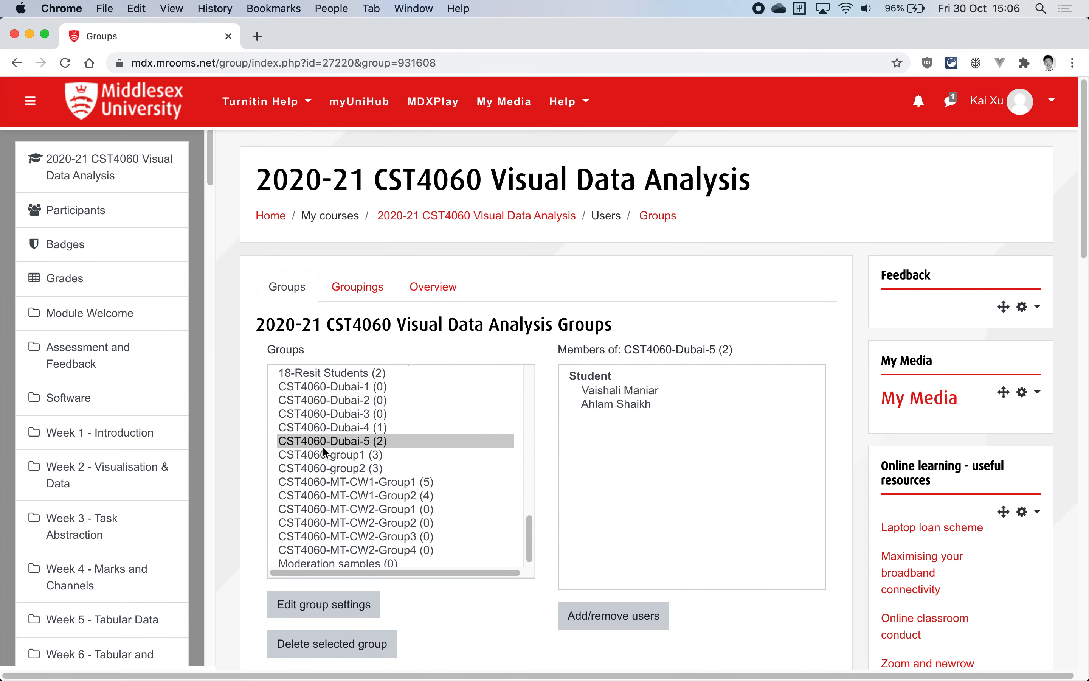
left_click_drag(300, 445, 455, 450)
Add the group CST4060-Dubai-5 to the CST4060-lab-groups grouping and return to the groupings list
left_click(360, 290)
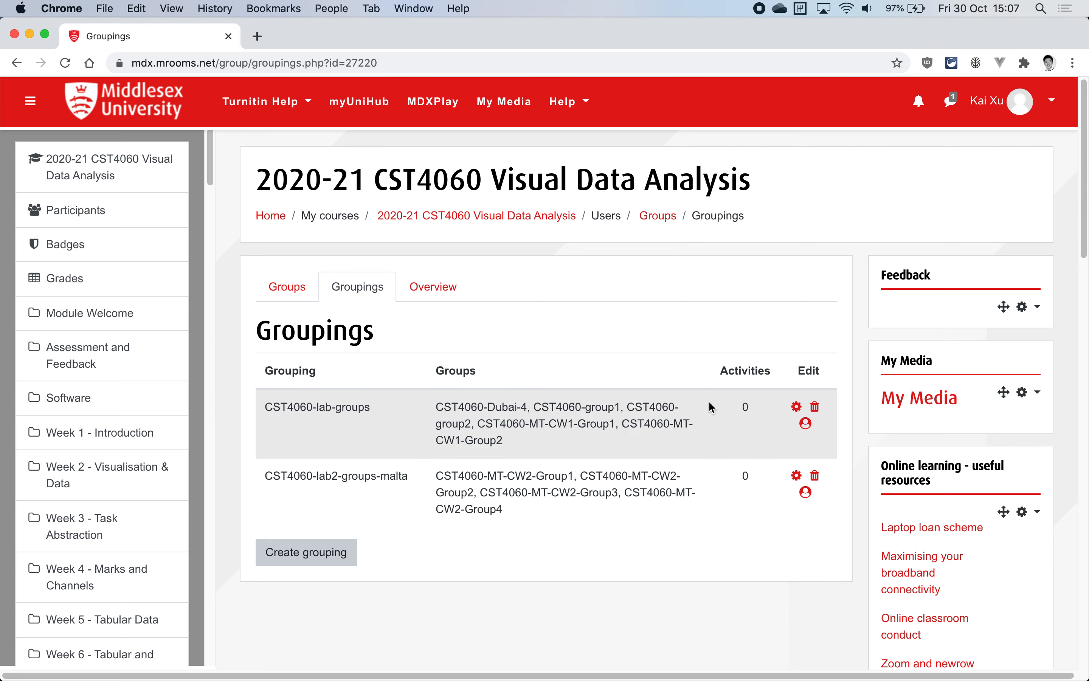
left_click(806, 426)
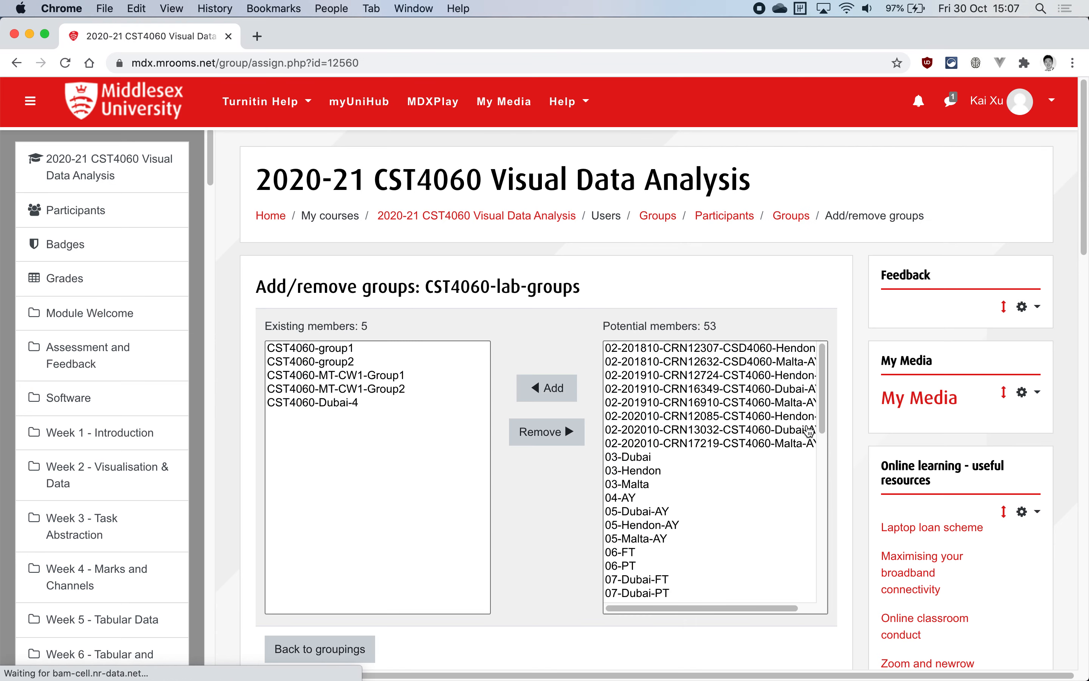
scroll(668, 282, "down", 3)
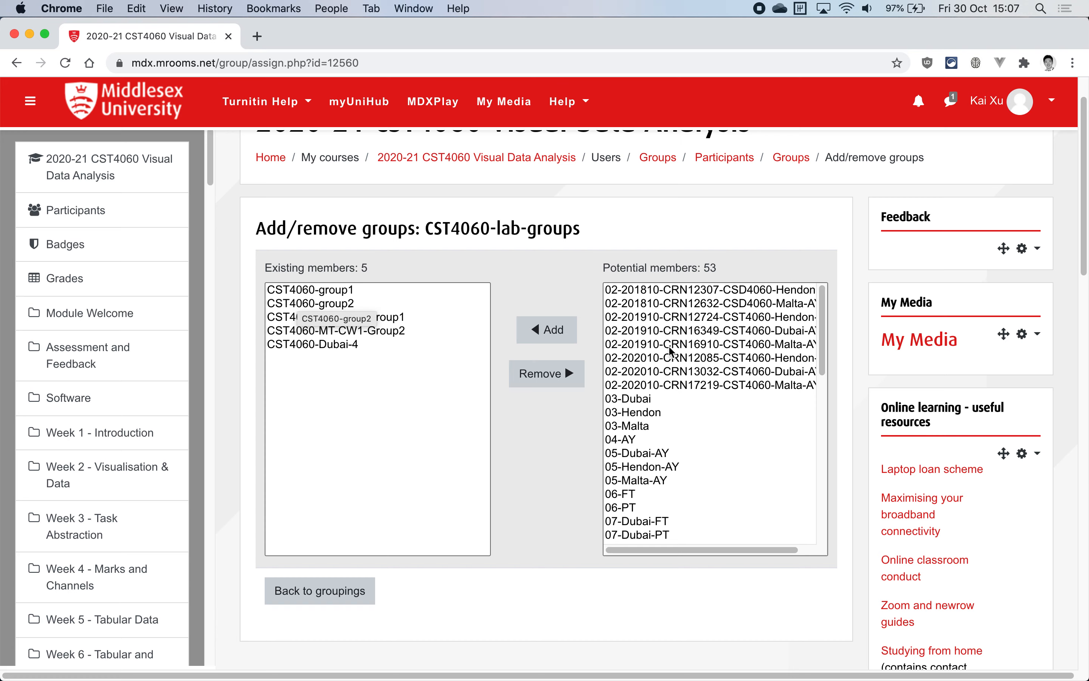
scroll(671, 351, "down", 10)
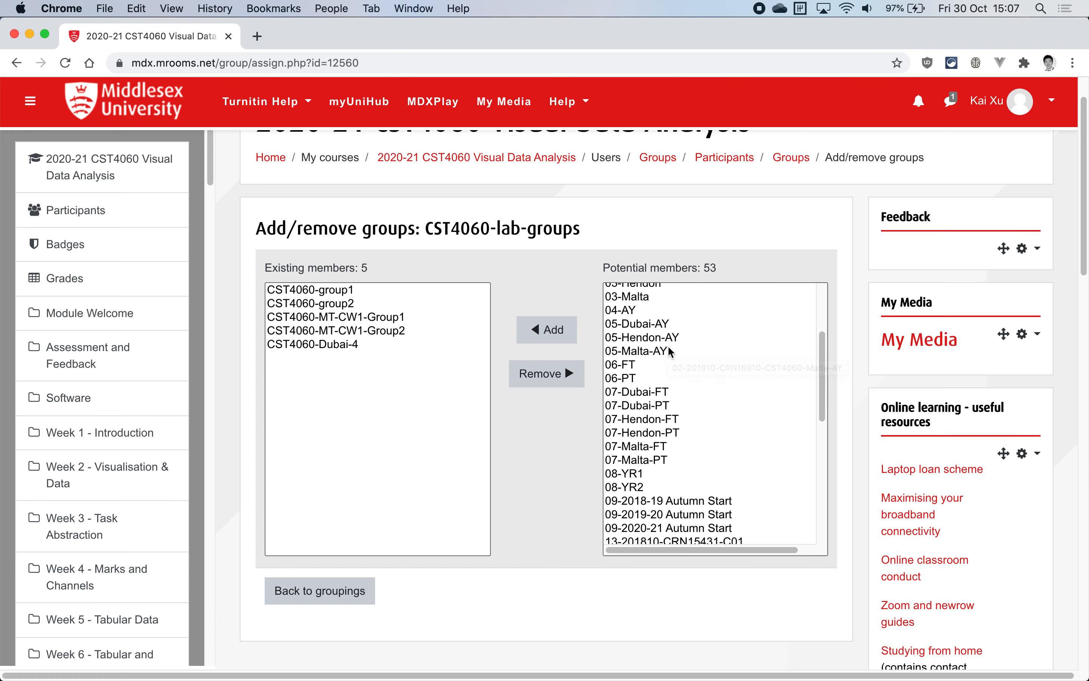
scroll(671, 351, "down", 8)
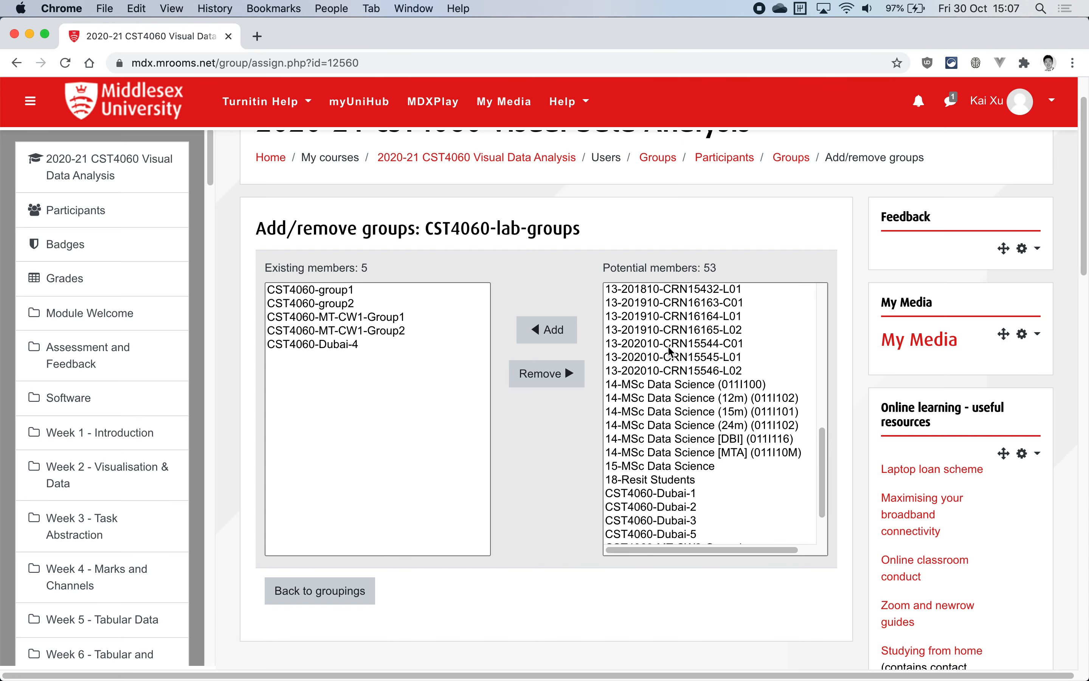
scroll(671, 353, "down", 1)
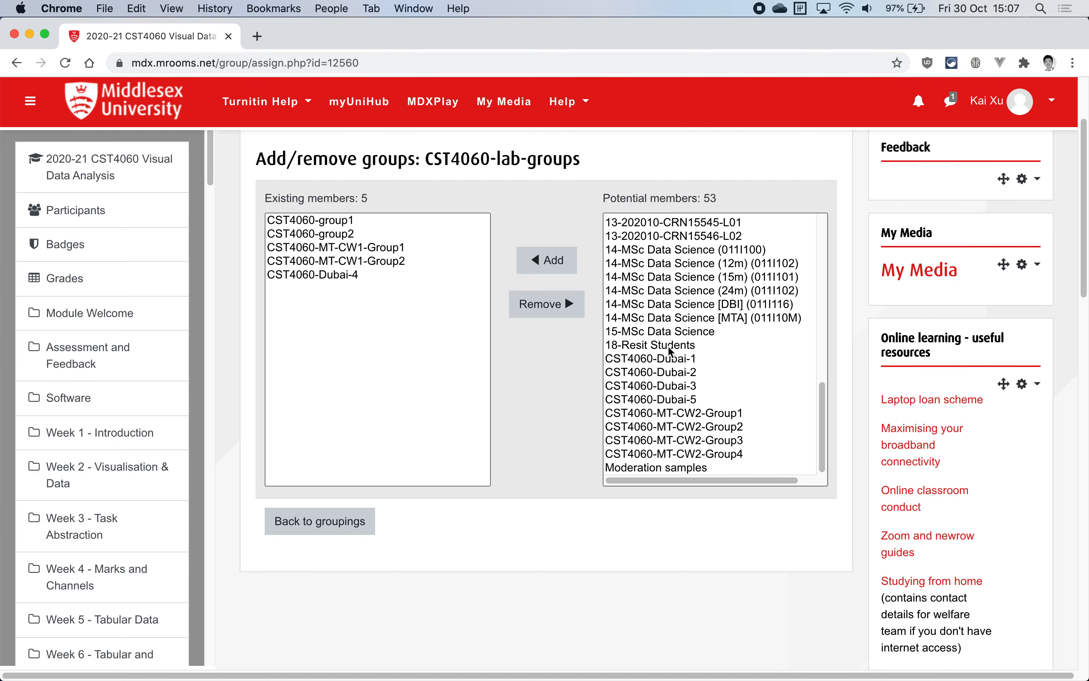
left_click(668, 404)
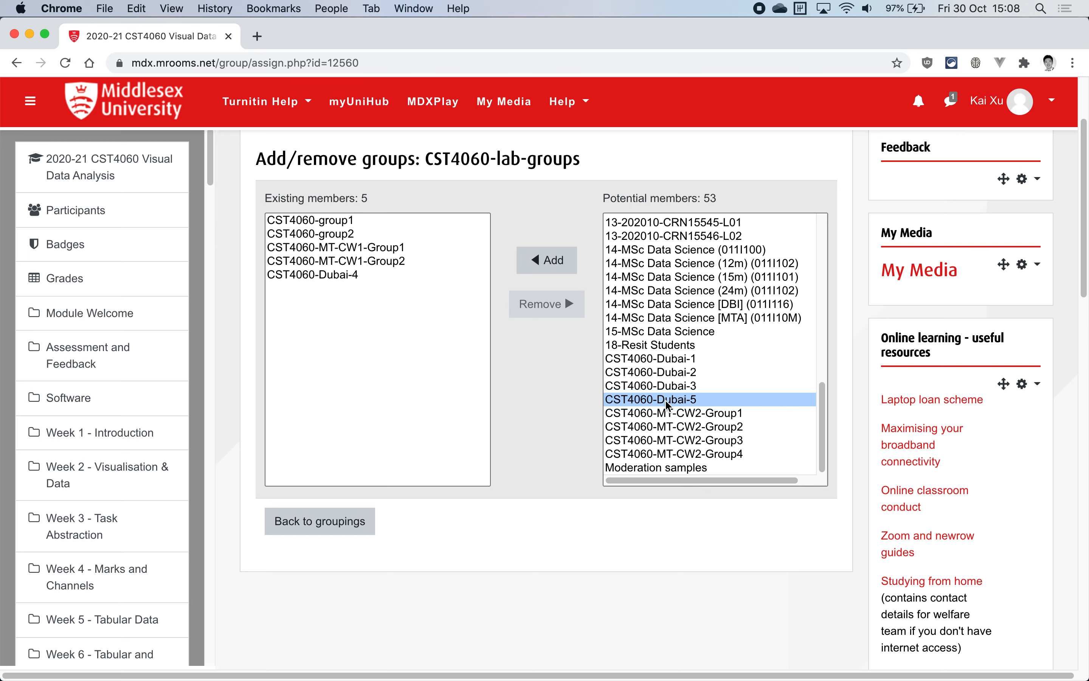
left_click(543, 266)
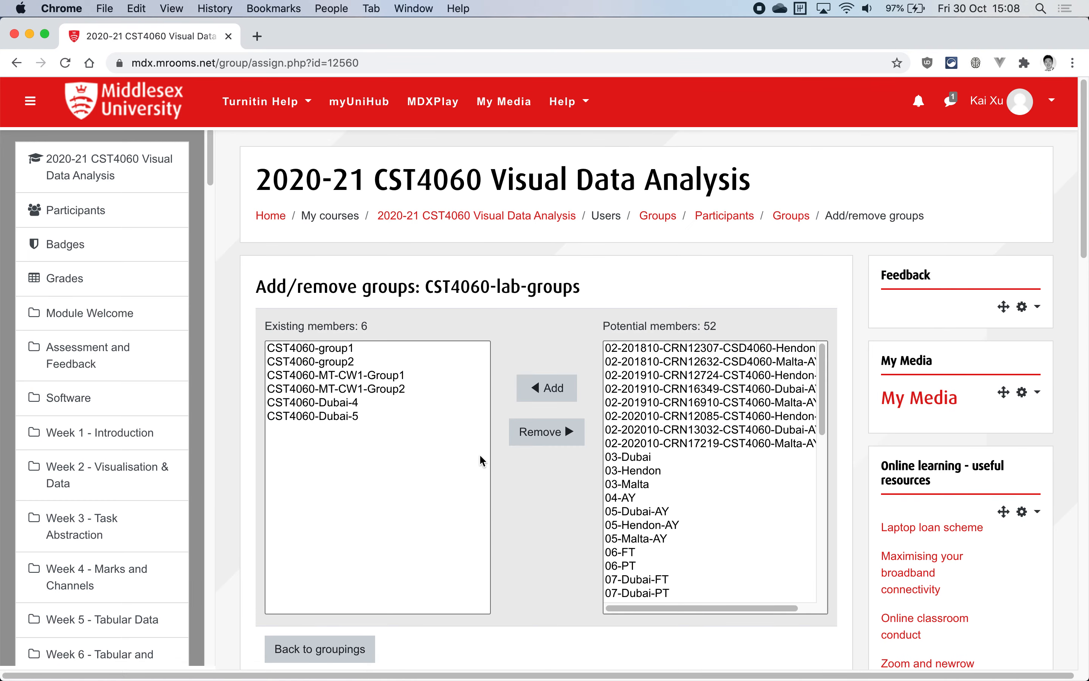
scroll(343, 450, "down", 2)
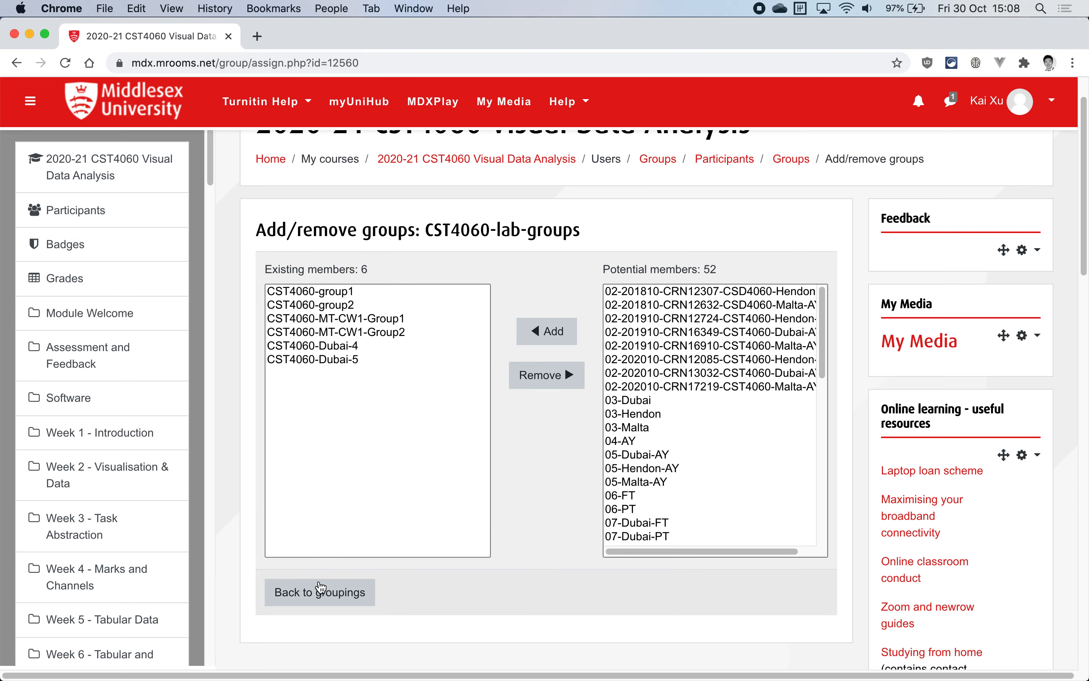
left_click(318, 593)
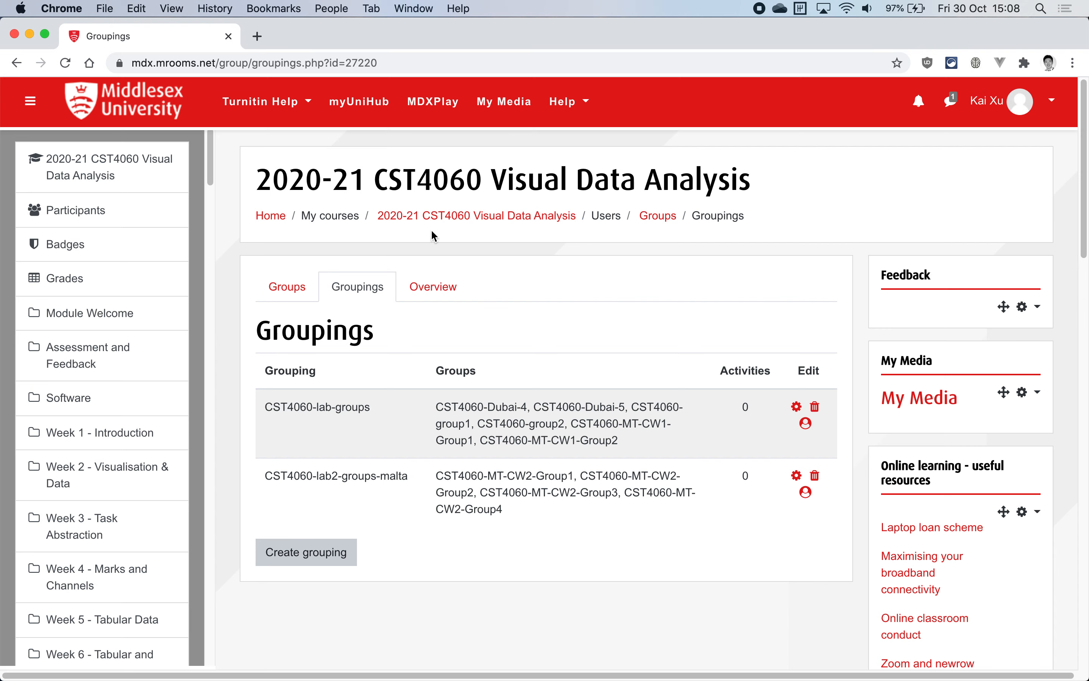
Open the assignment "CW1 - lab group work (5%)" from the course's Assessment and Feedback section
scroll(106, 358, "down", 2)
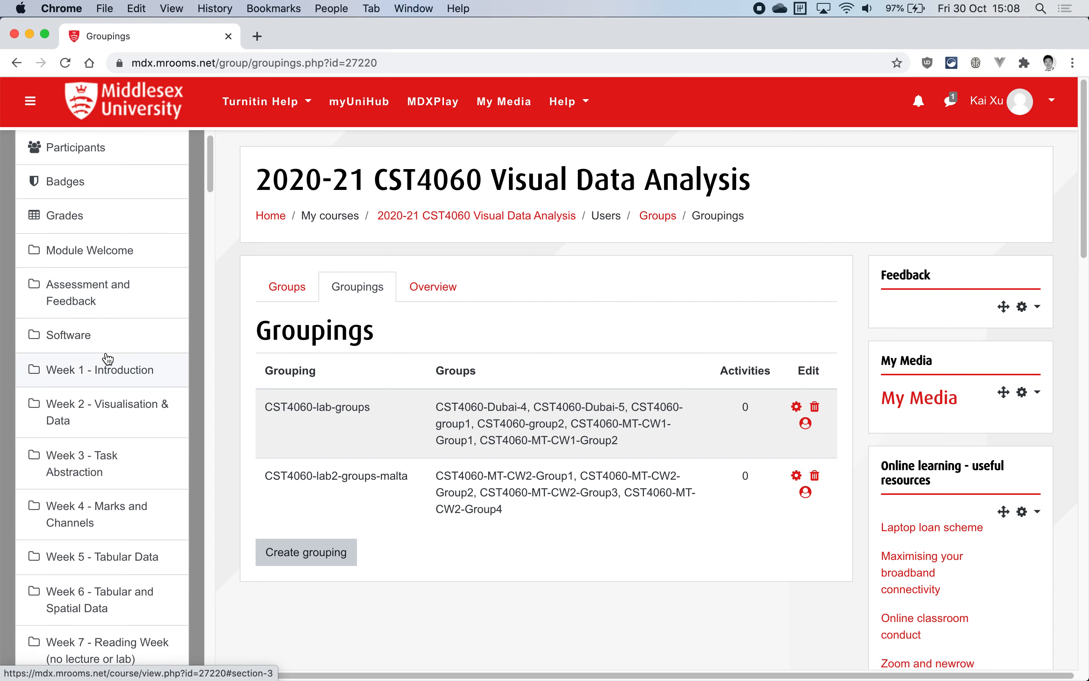
left_click(112, 291)
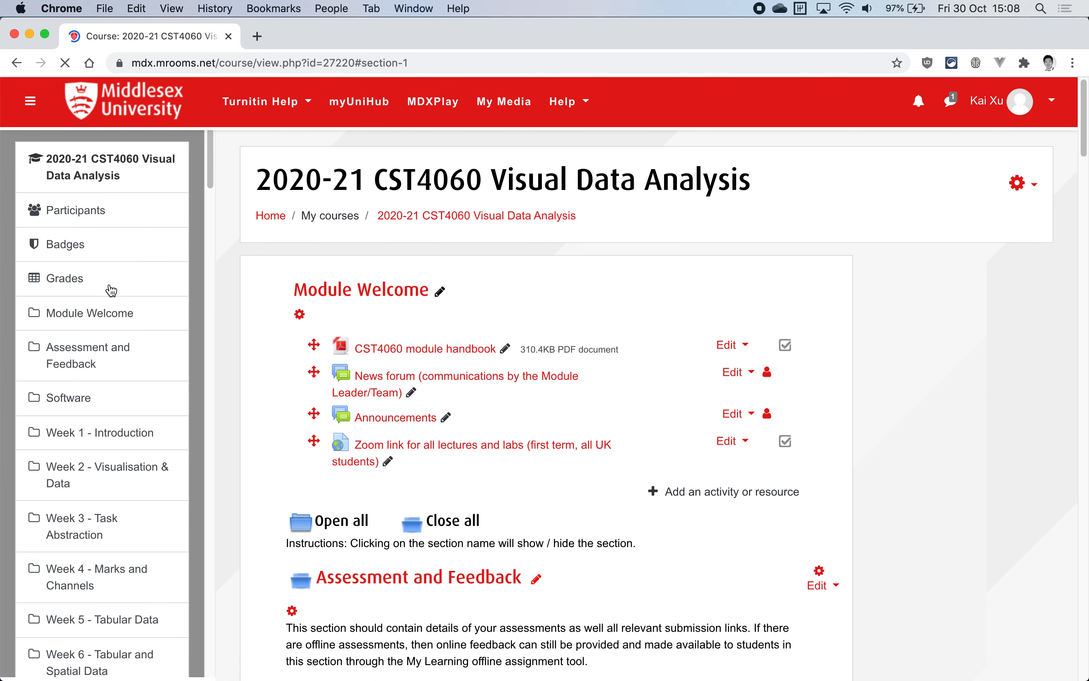
scroll(526, 339, "up", 1)
scroll(527, 339, "down", 2)
scroll(526, 339, "up", 1)
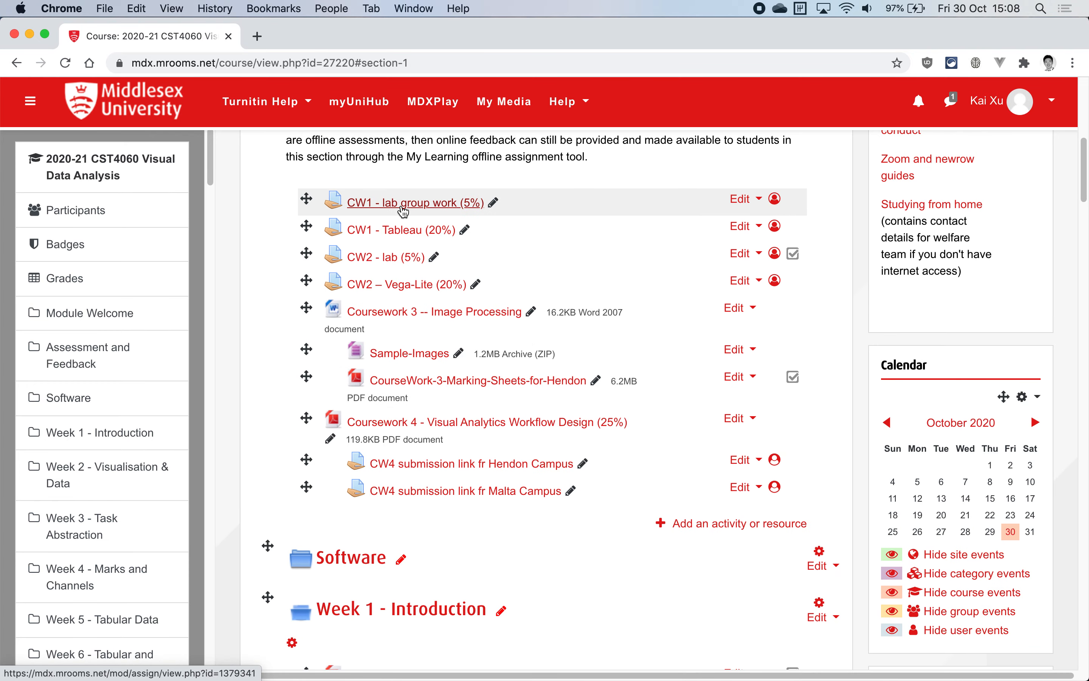
left_click(403, 203)
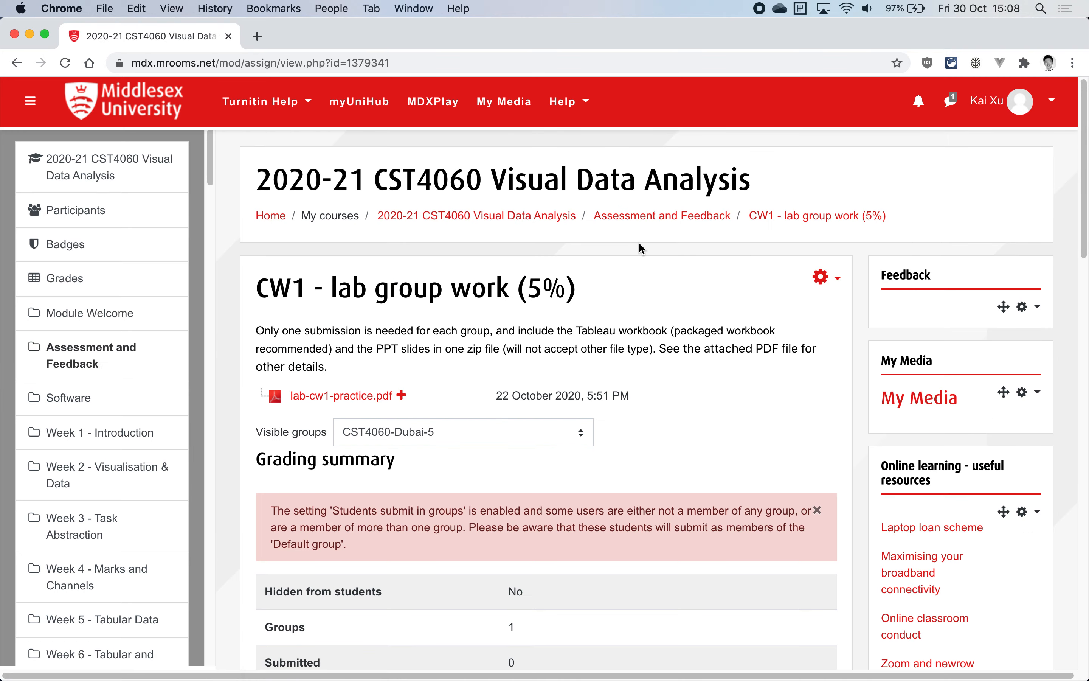
Open the assignment's settings for editing, expand all sections, and examine the group submission settings, including the grouping for student groups
scroll(641, 248, "down", 5)
scroll(642, 248, "up", 3)
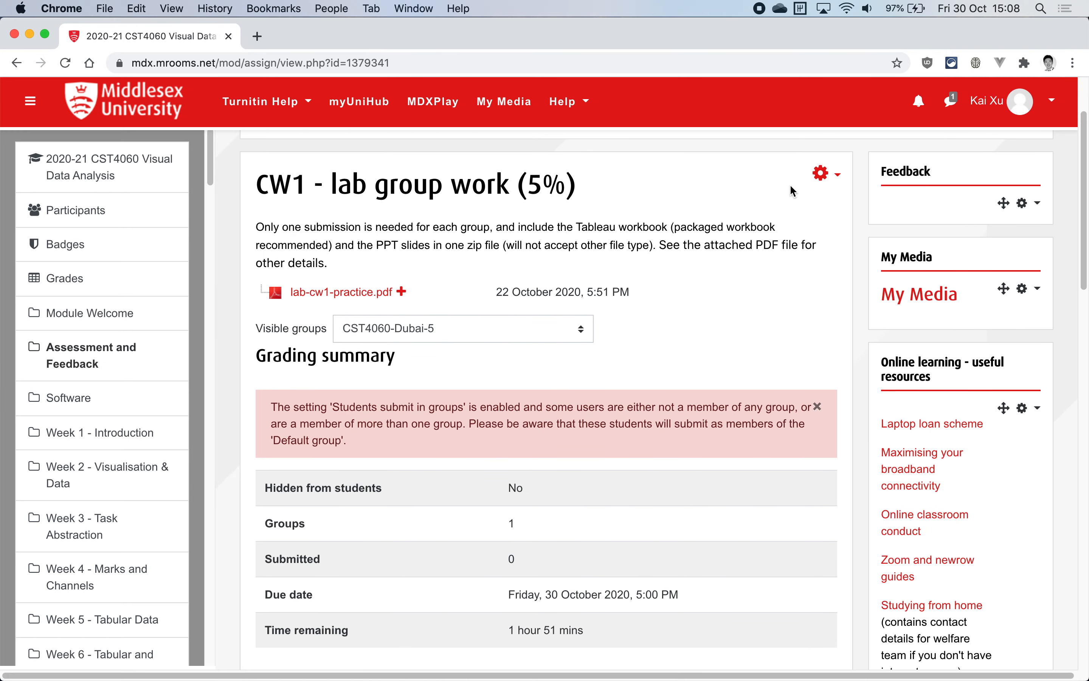
left_click(822, 174)
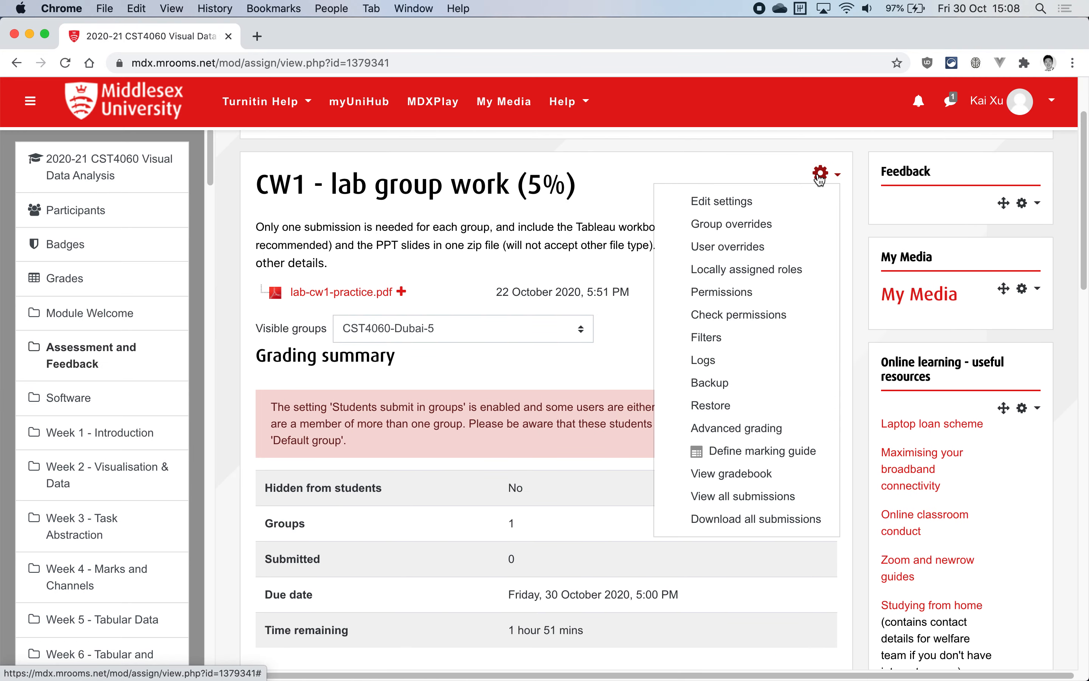
left_click(741, 202)
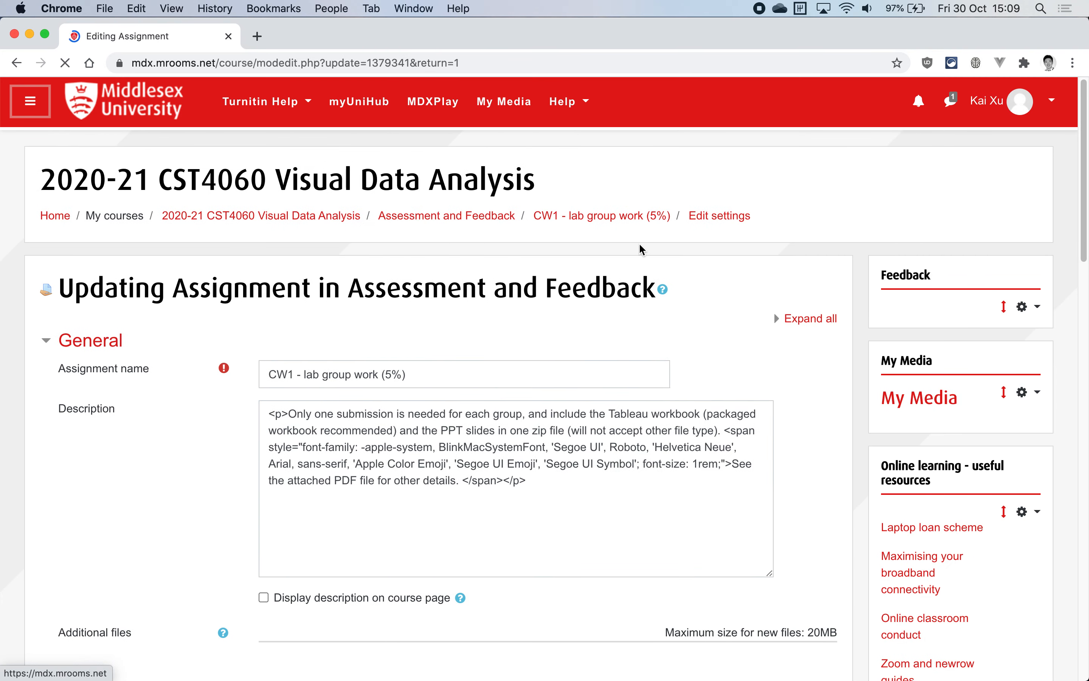
left_click(819, 326)
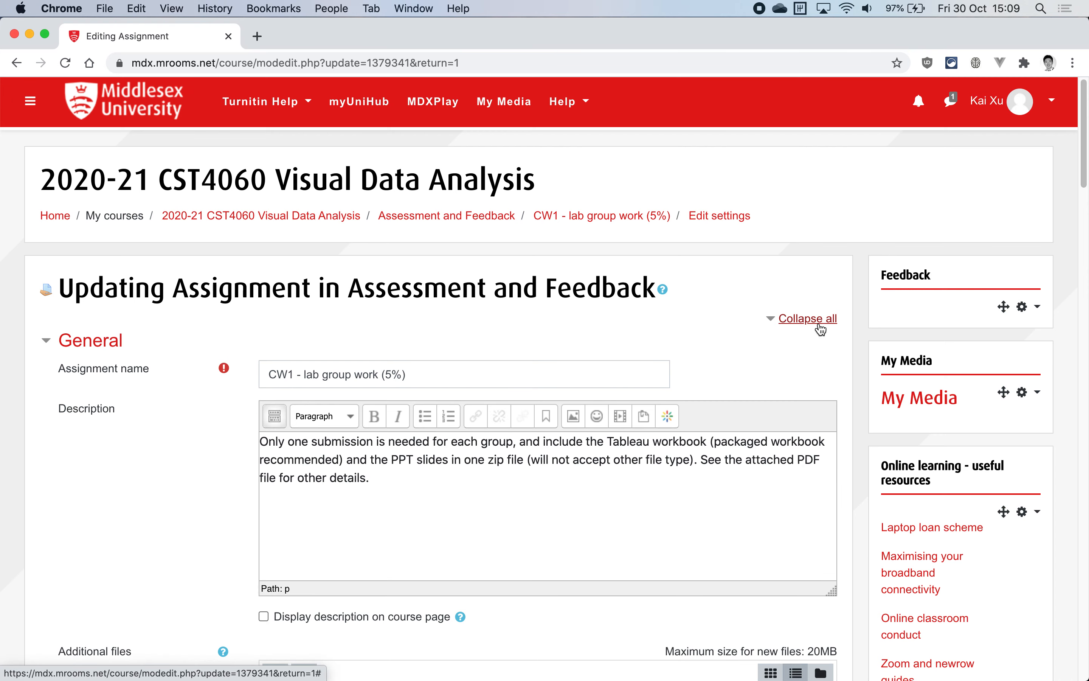
scroll(652, 316, "down", 10)
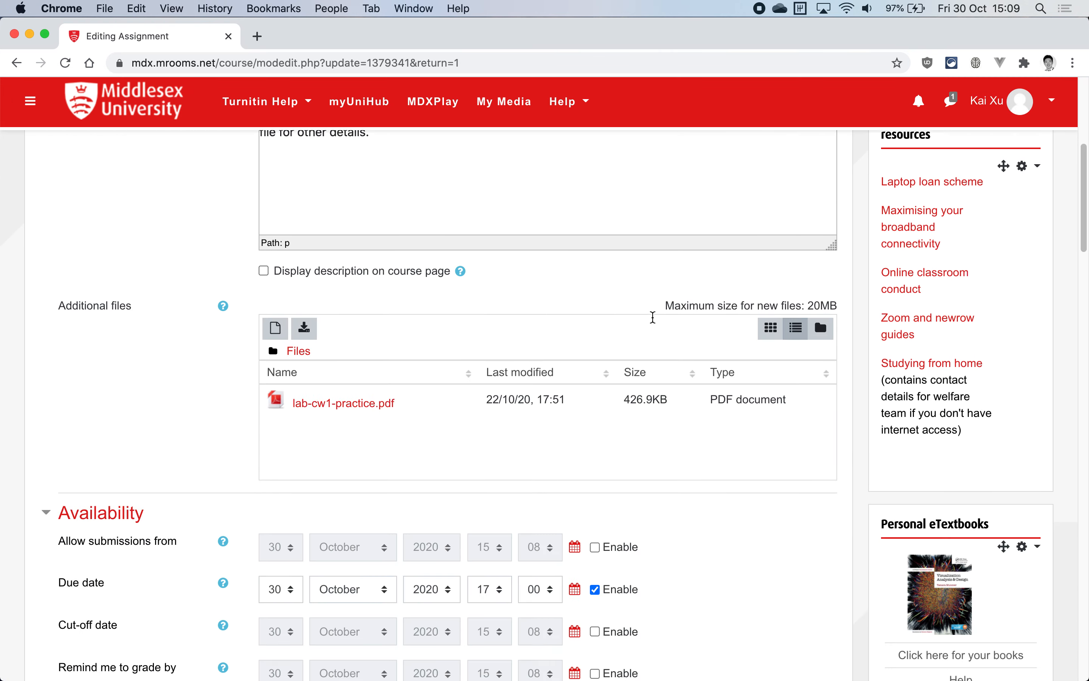
scroll(652, 318, "down", 9)
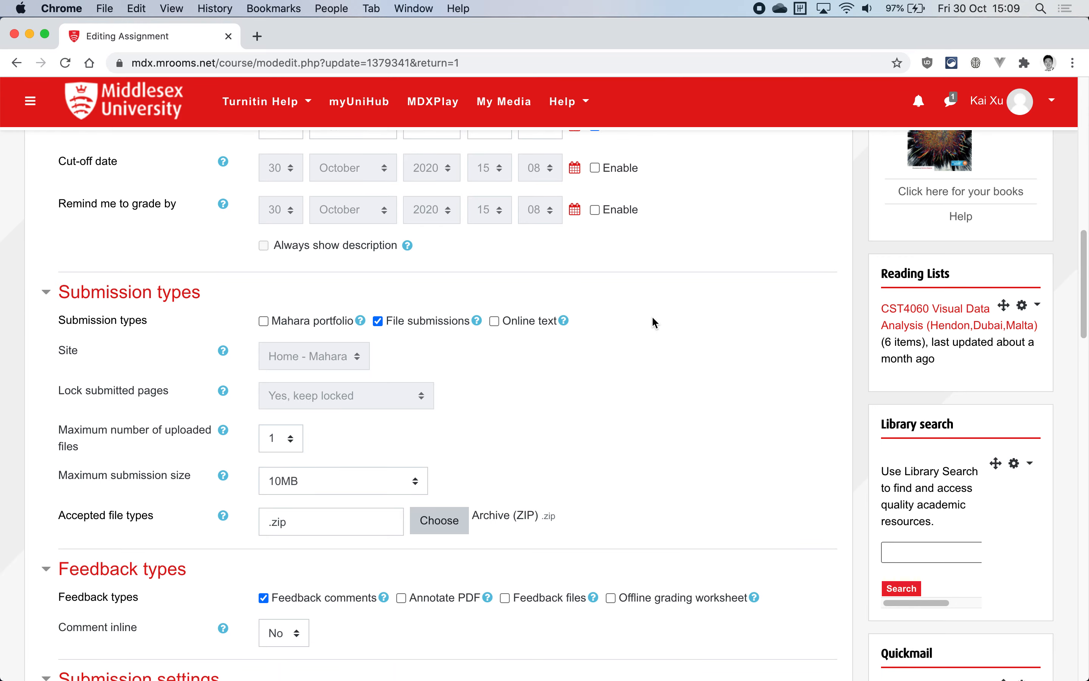
scroll(653, 318, "down", 8)
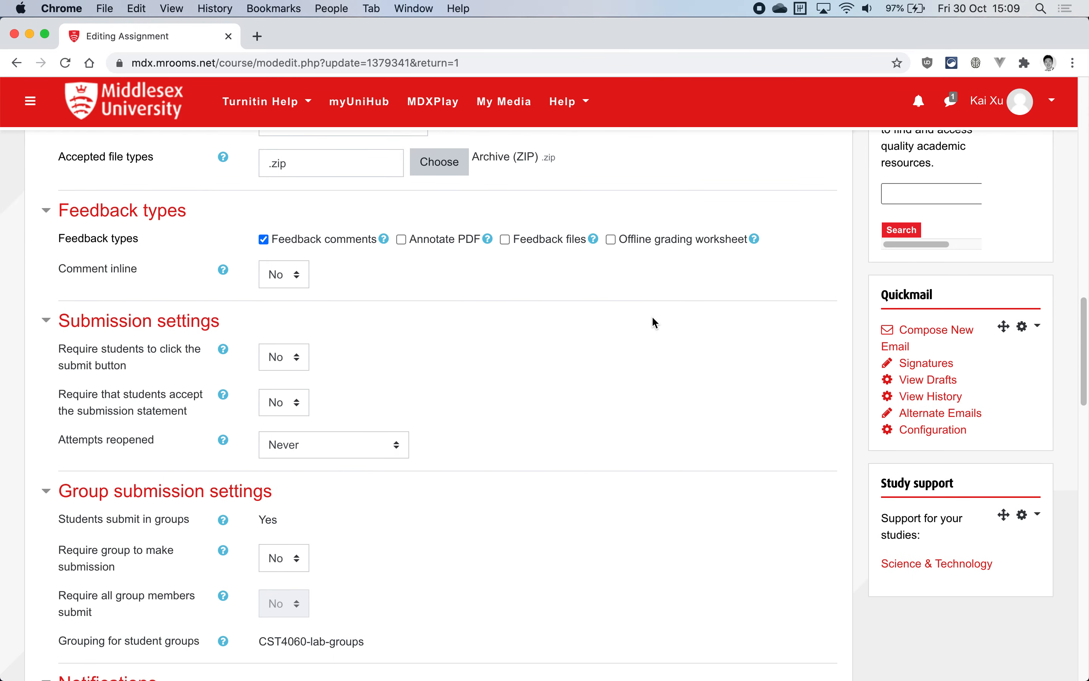
scroll(655, 323, "down", 3)
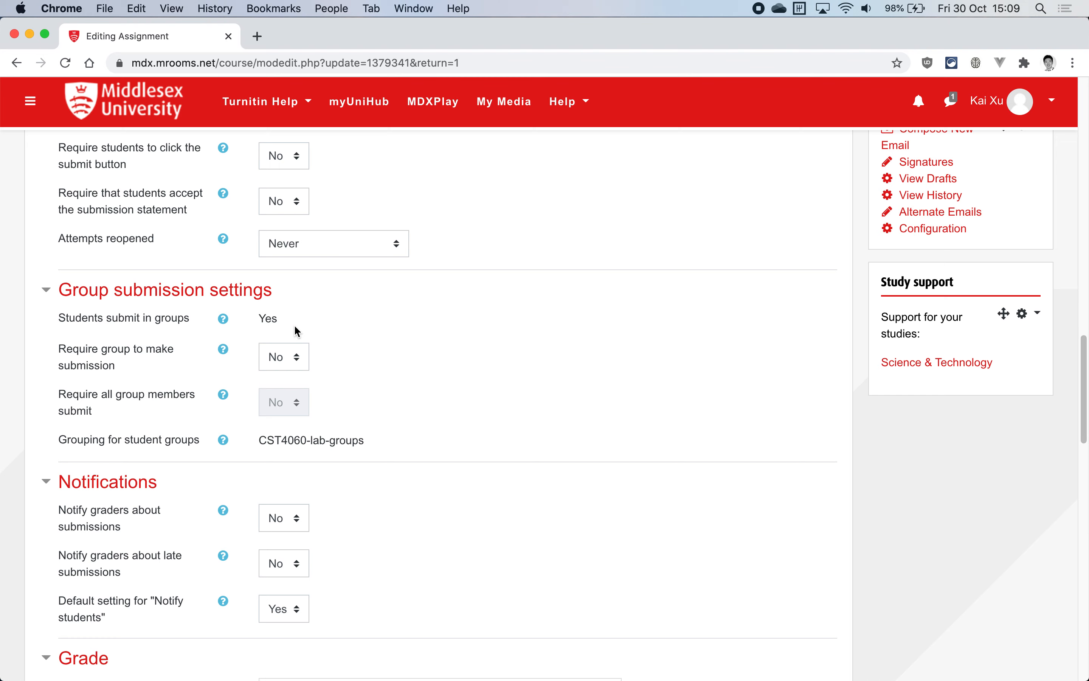
scroll(295, 327, "down", 4)
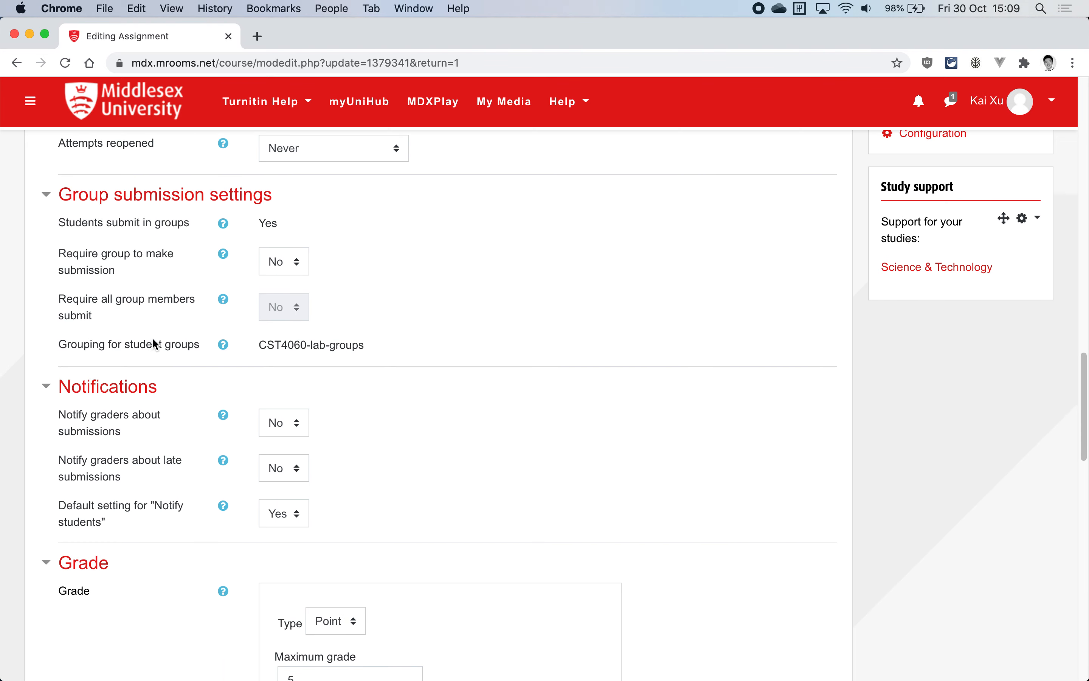